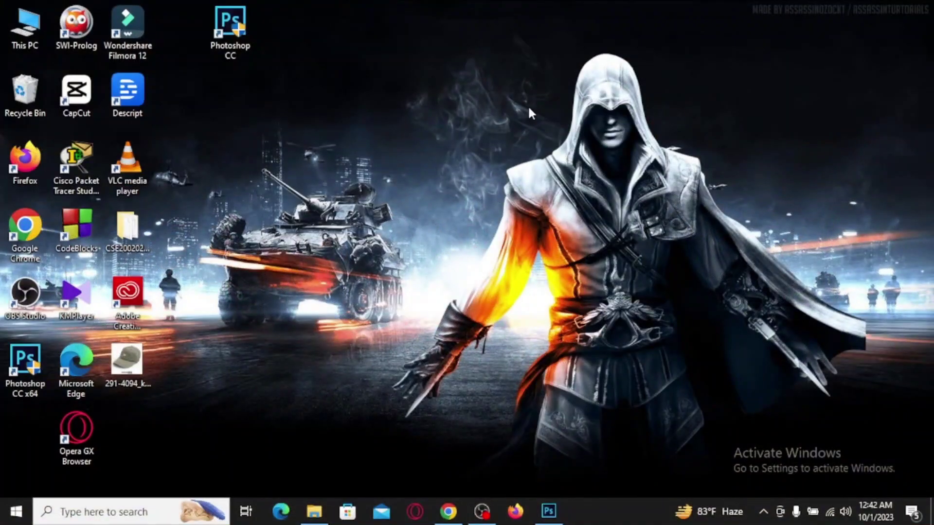
Step: Create a new blank white document 1920 pixels wide by 1080 pixels tall
right_click(527, 105)
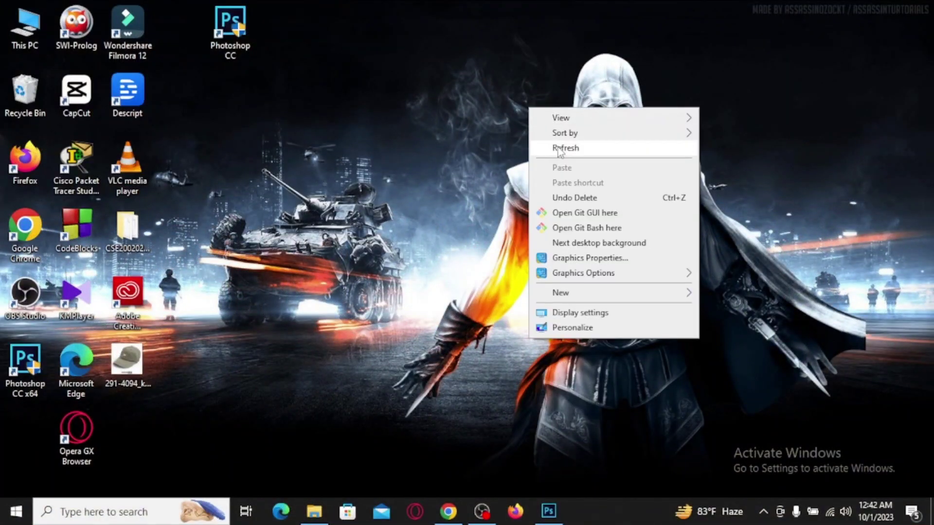
left_click(559, 148)
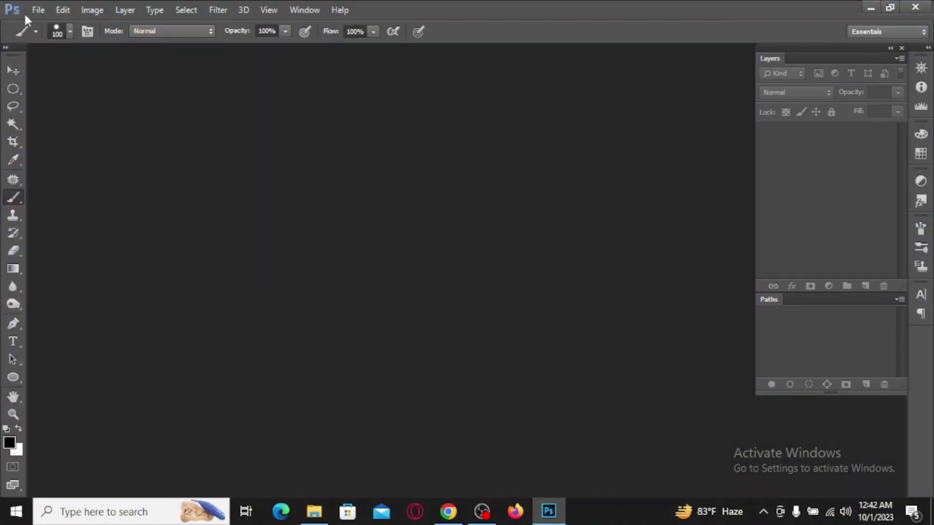
left_click(37, 9)
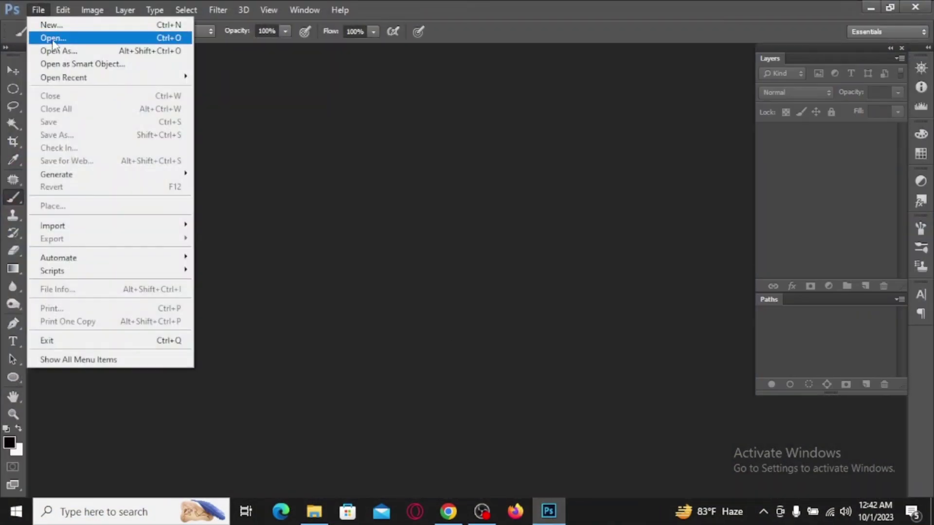
left_click(53, 25)
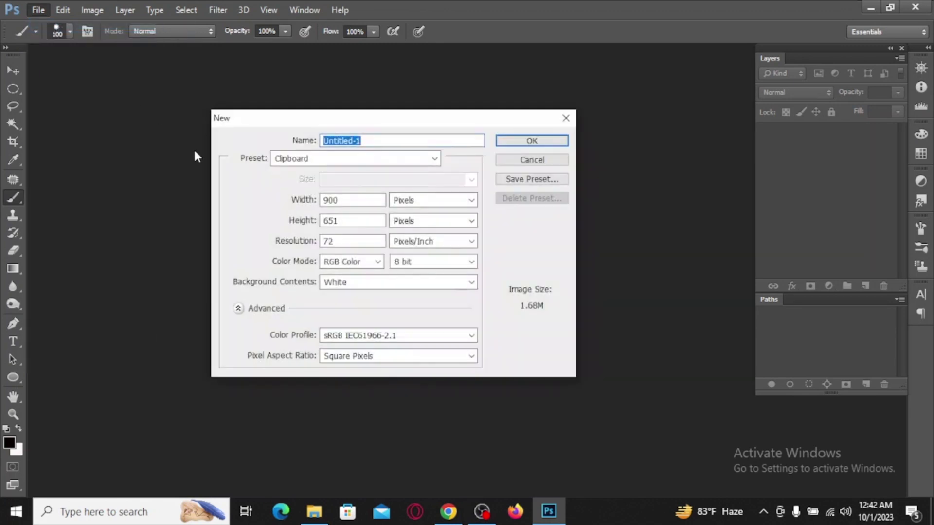
double_click(348, 199)
type("192")
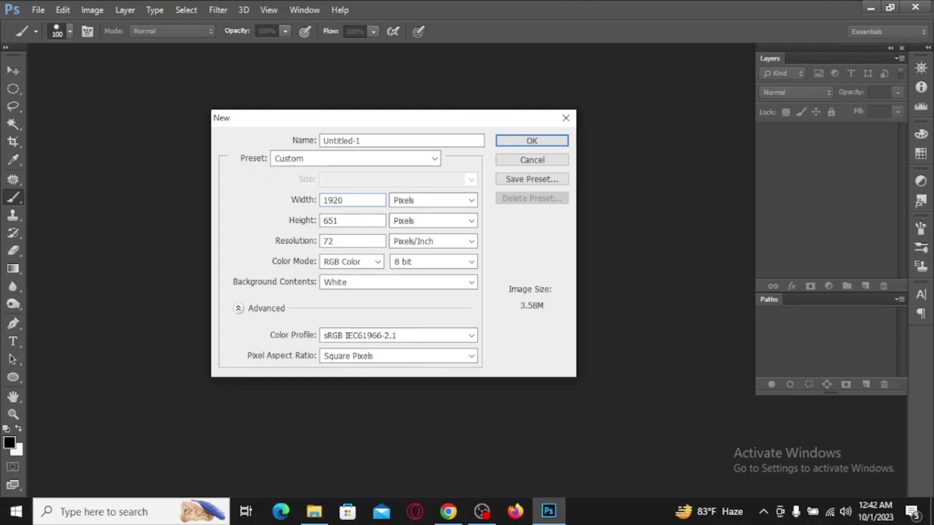
key("Tab")
key("Return")
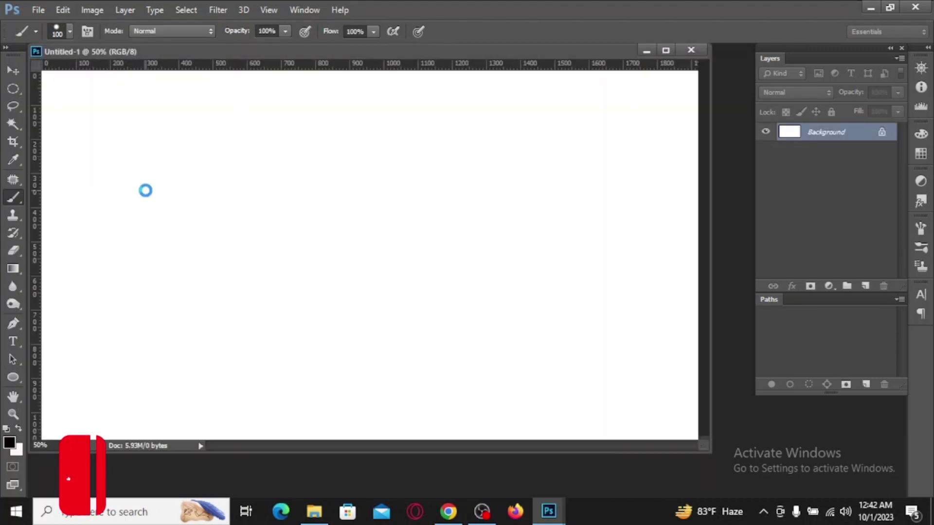
Step: Dock the new document and open the apple photo
left_click_drag(292, 52, 381, 51)
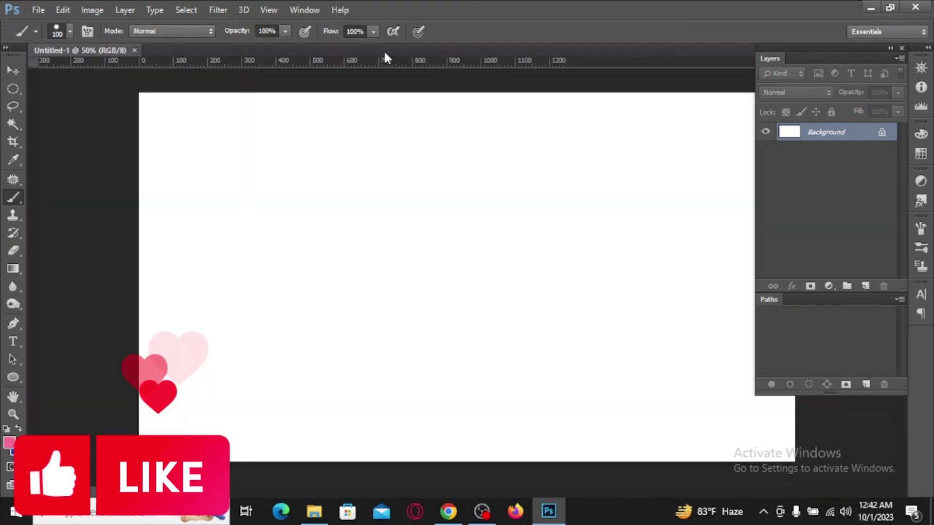
left_click(33, 13)
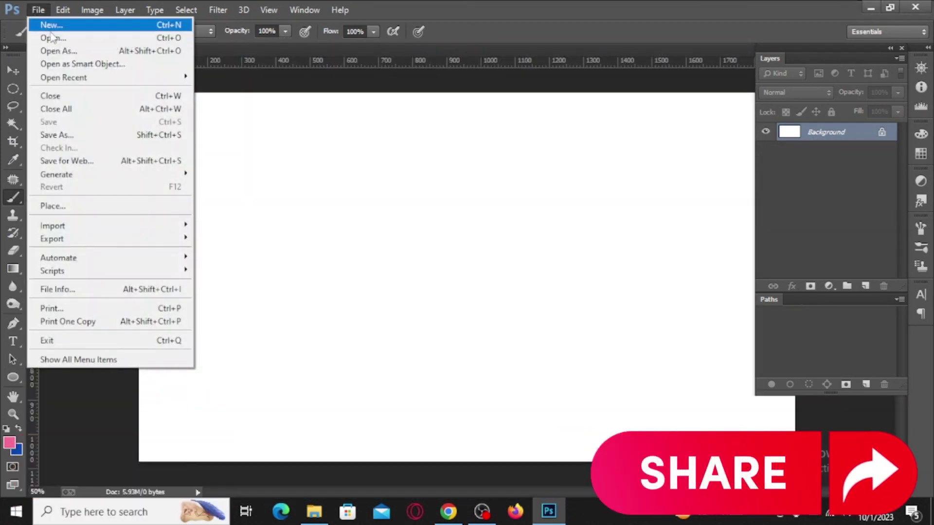
left_click(49, 36)
scroll(271, 209, "down", 3)
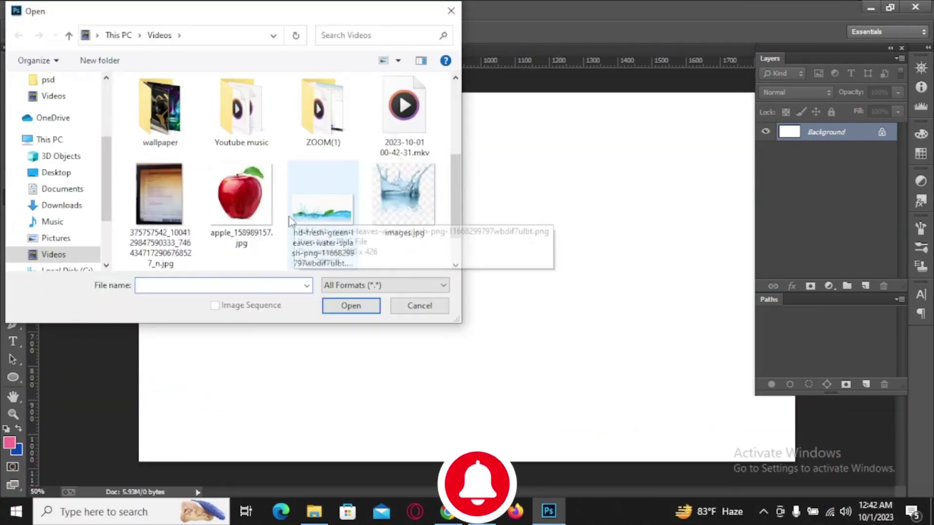
left_click(239, 192)
left_click(346, 300)
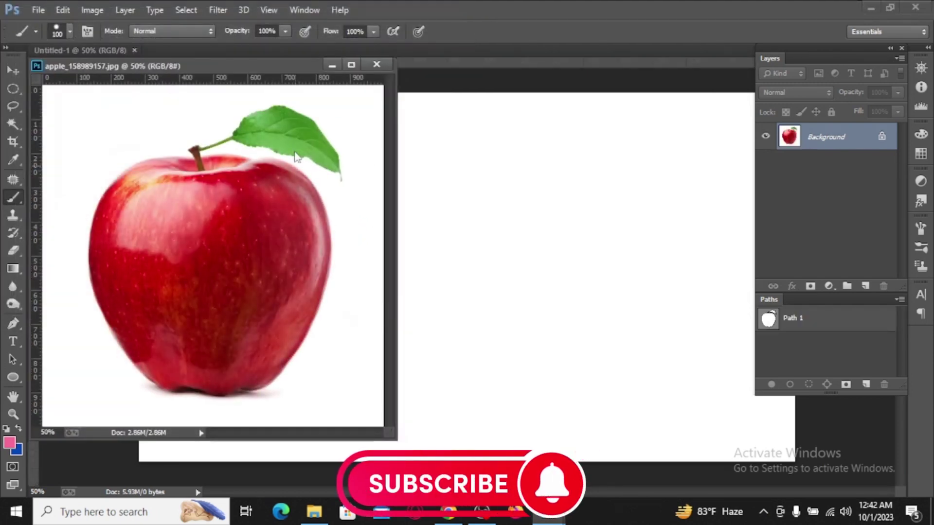
Step: Load Path 1 as a selection, copy the apple, close the photo, and paste into Untitled-1
left_click_drag(261, 61, 425, 51)
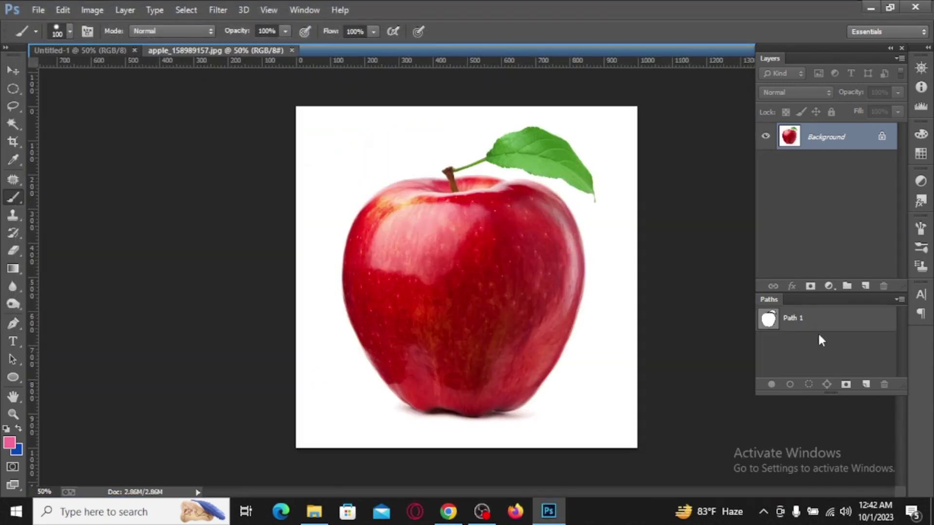
left_click(811, 325)
key("ctrl+Return")
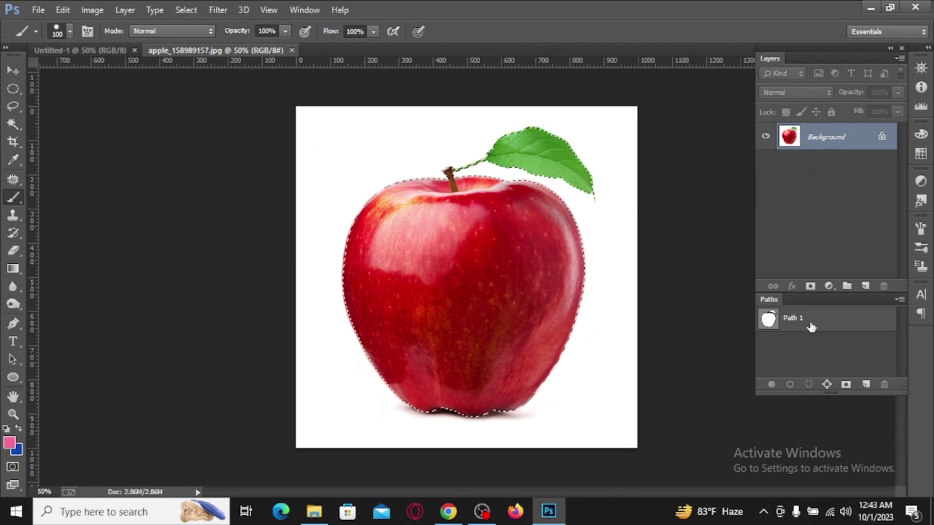
key("ctrl+c")
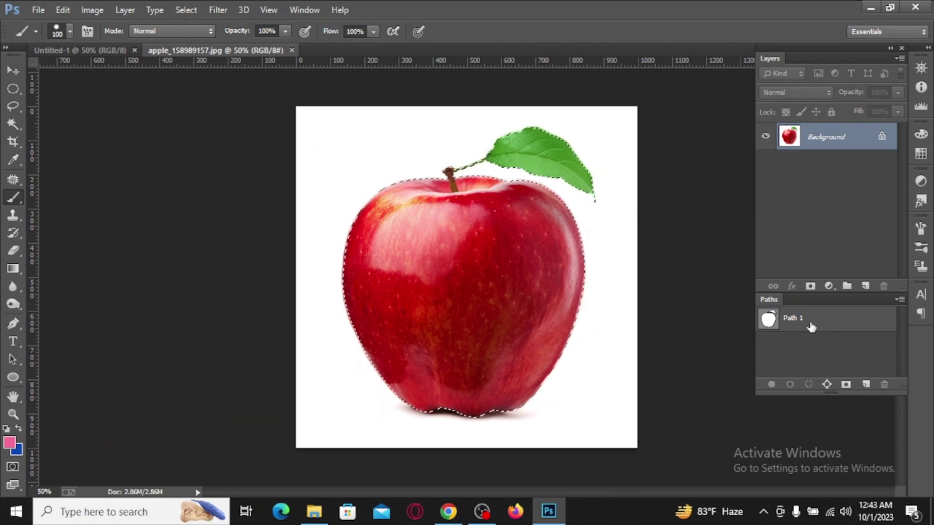
key("ctrl+w")
key("ctrl+v")
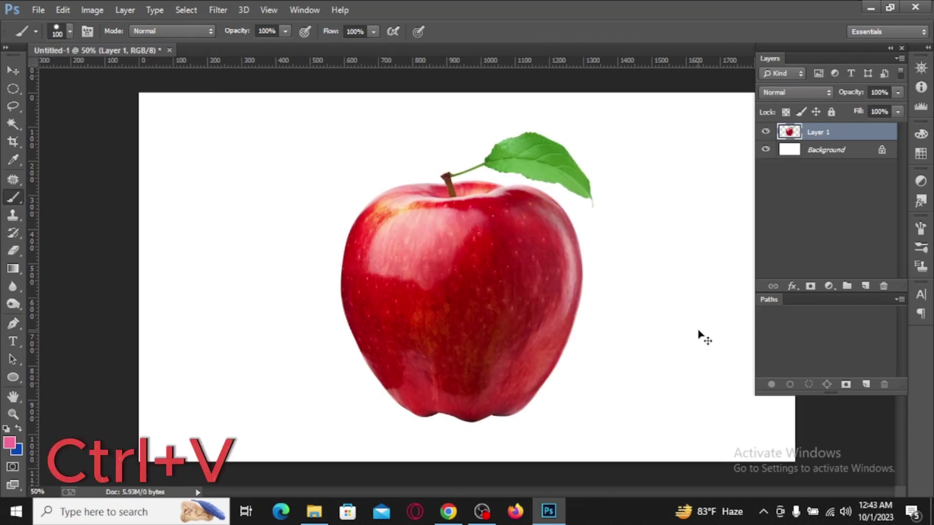
key("ctrl+t")
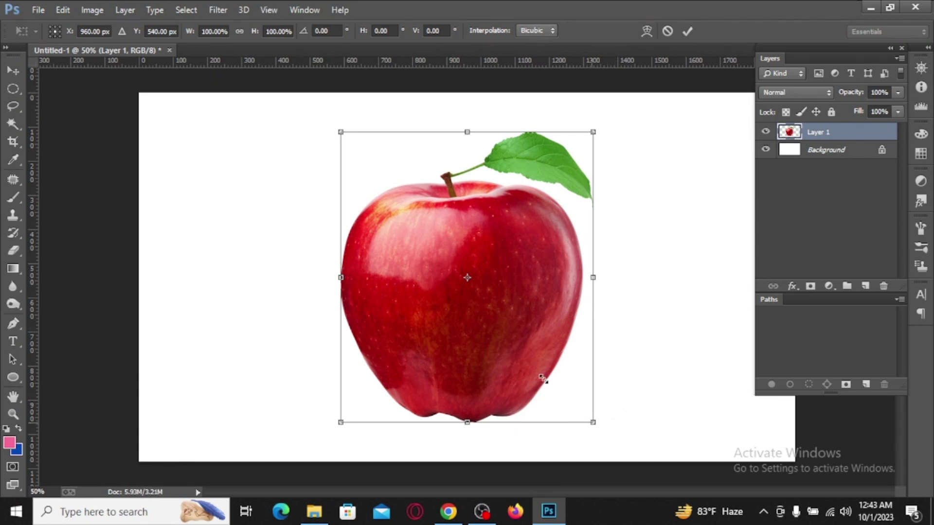
Step: Scale the apple to about 79%, move it up-right, and mask off its bottom flat
mouse_move(542, 379)
left_mouse_down()
mouse_move(563, 374)
mouse_move(538, 359)
left_mouse_up()
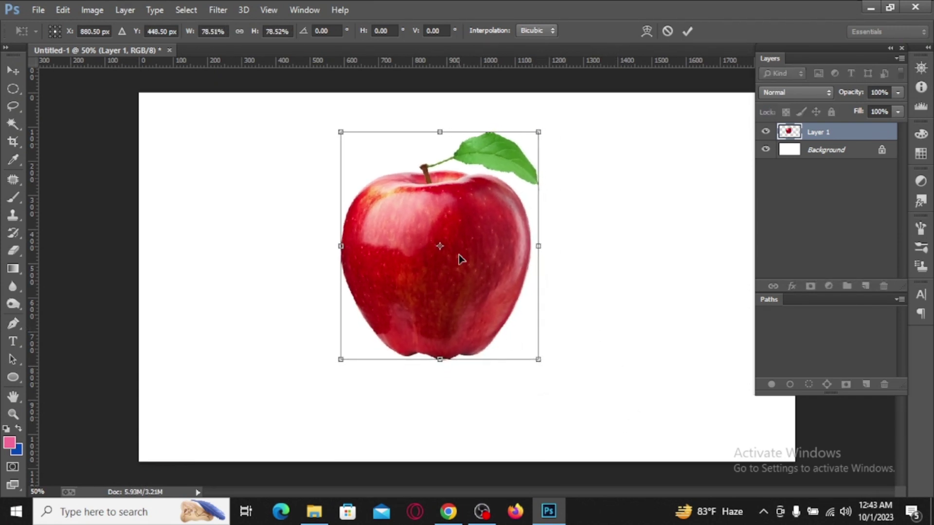
left_click_drag(463, 256, 543, 228)
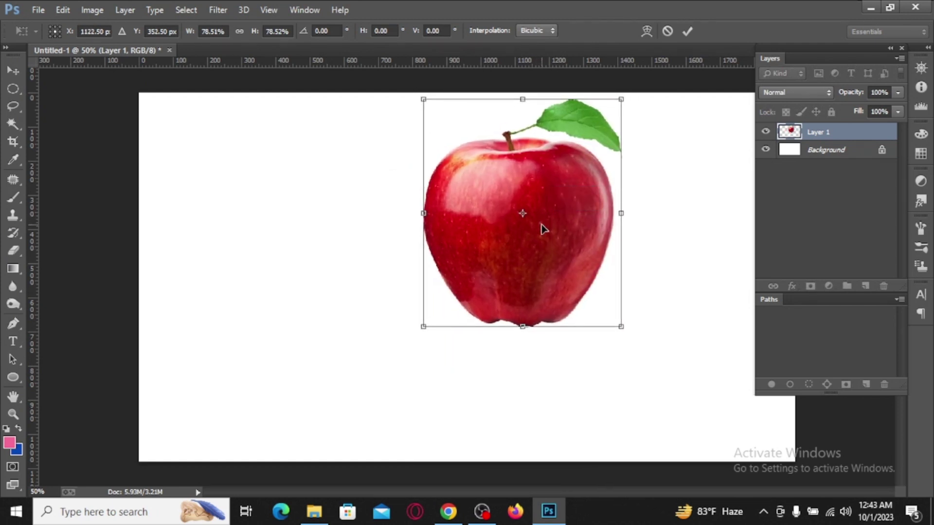
key("b")
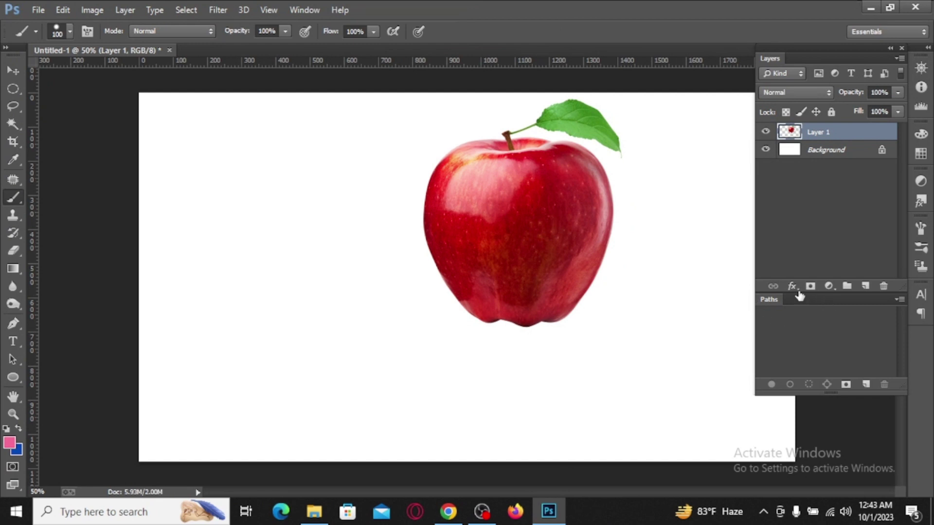
left_click(810, 286)
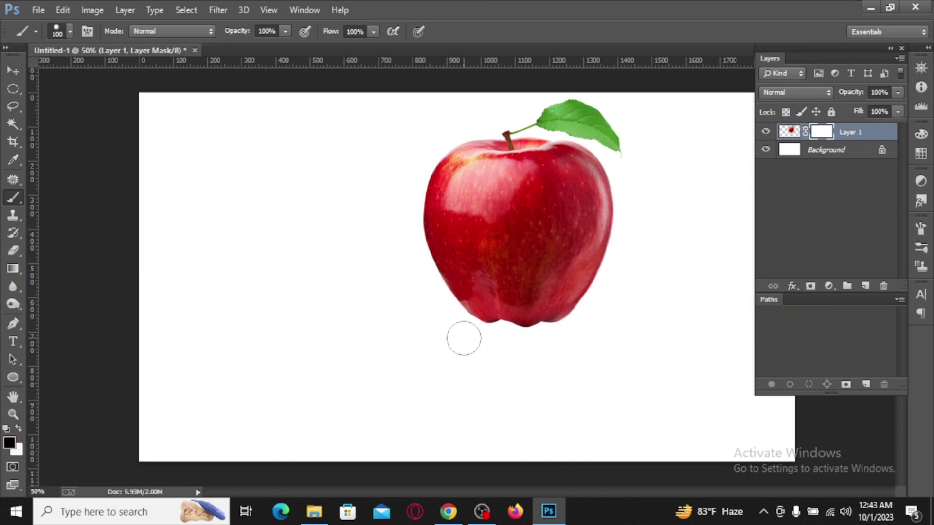
key("bracketright")
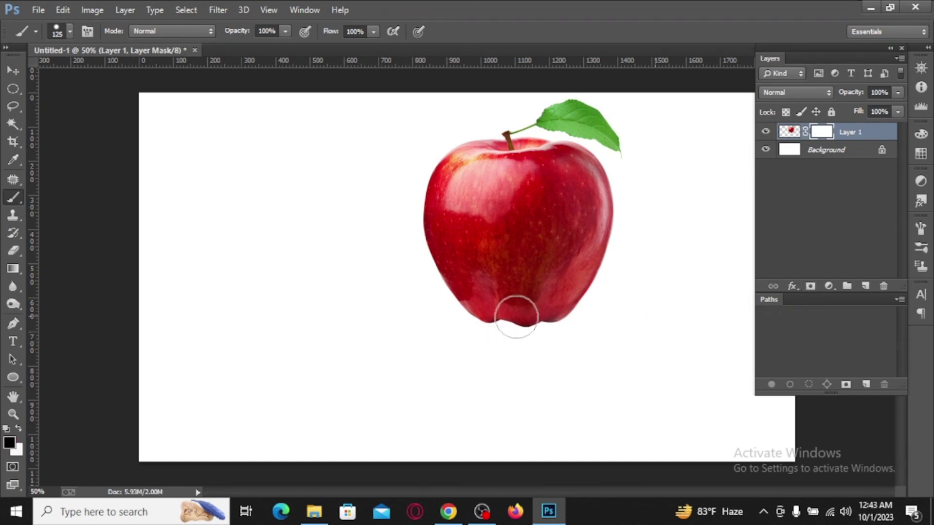
mouse_move(516, 317)
left_mouse_down()
mouse_move(425, 317)
mouse_move(496, 366)
left_mouse_up()
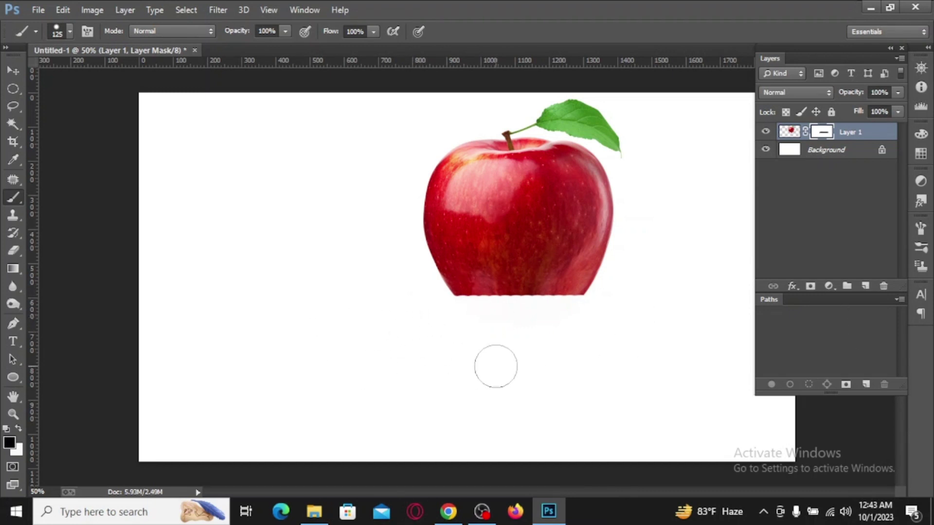
Step: Open the water splash image Untitled-1.png
left_click(32, 7)
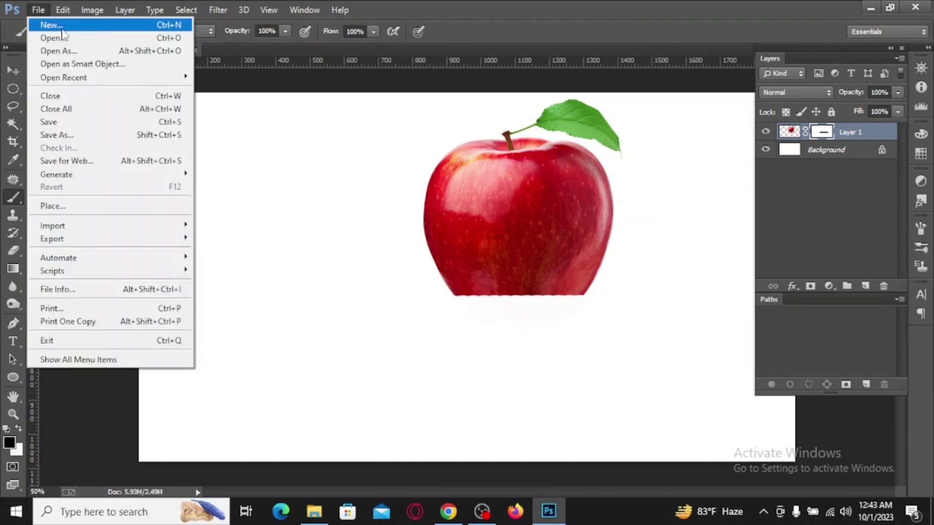
left_click(62, 36)
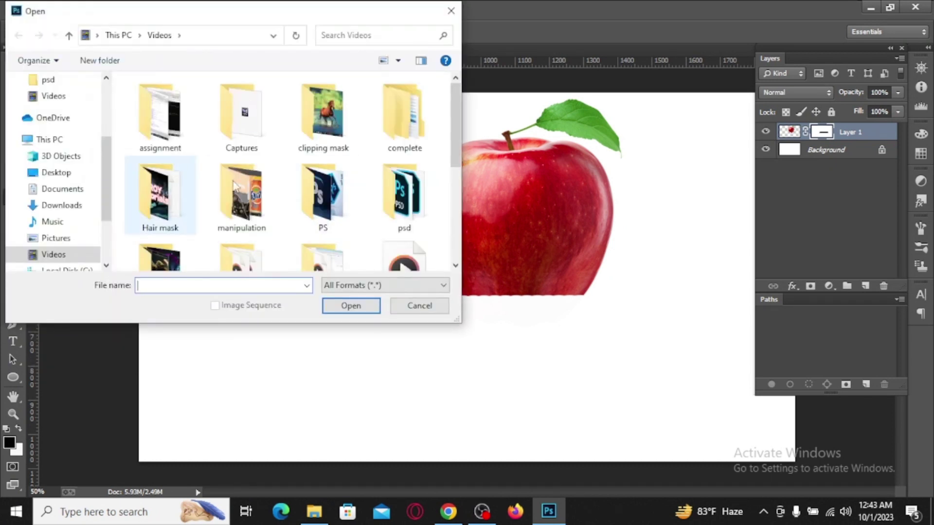
scroll(258, 209, "down", 3)
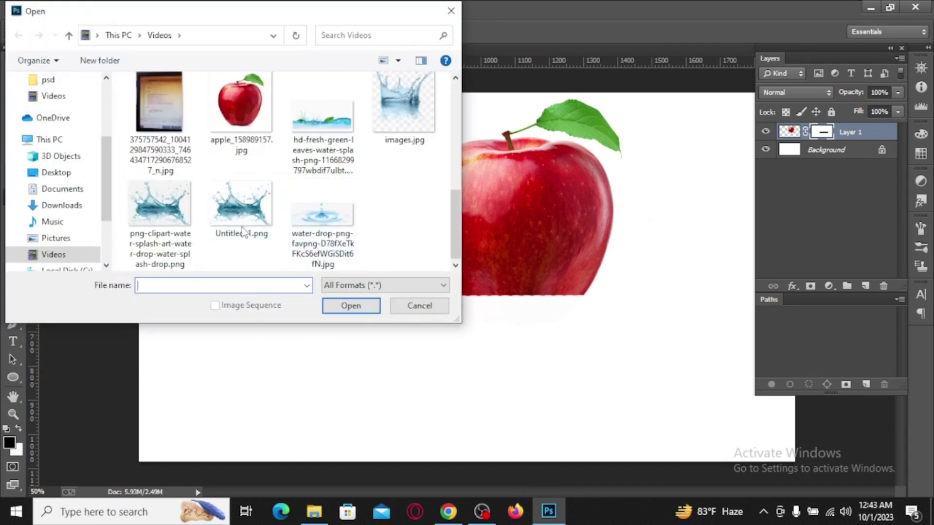
left_click(240, 213)
left_click(352, 306)
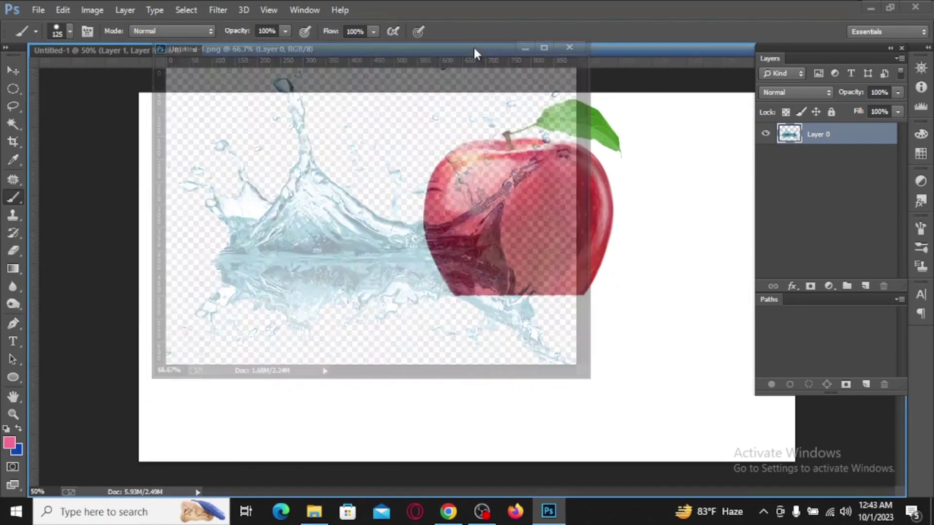
Step: Select the splash's pixels, copy them, close the file, and paste into the apple document
left_click_drag(349, 62, 475, 46)
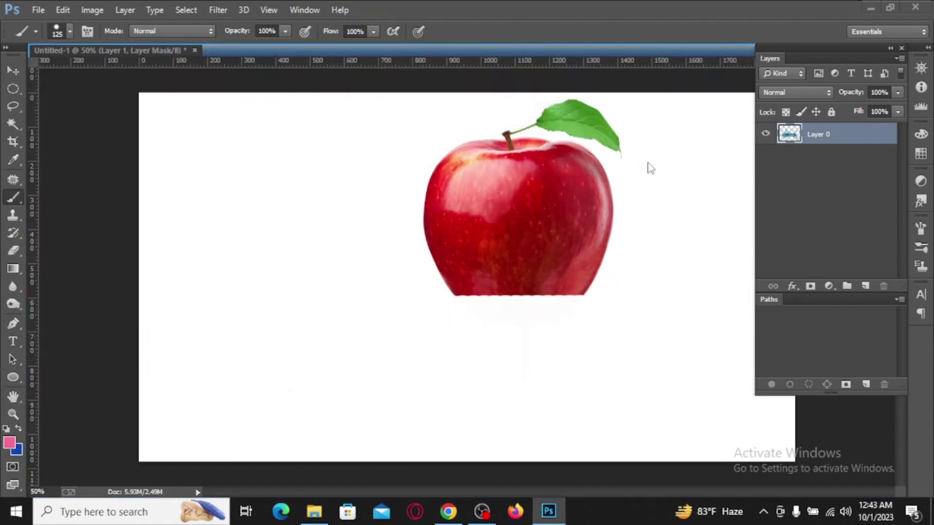
left_click(795, 138, "ctrl")
key("ctrl+c")
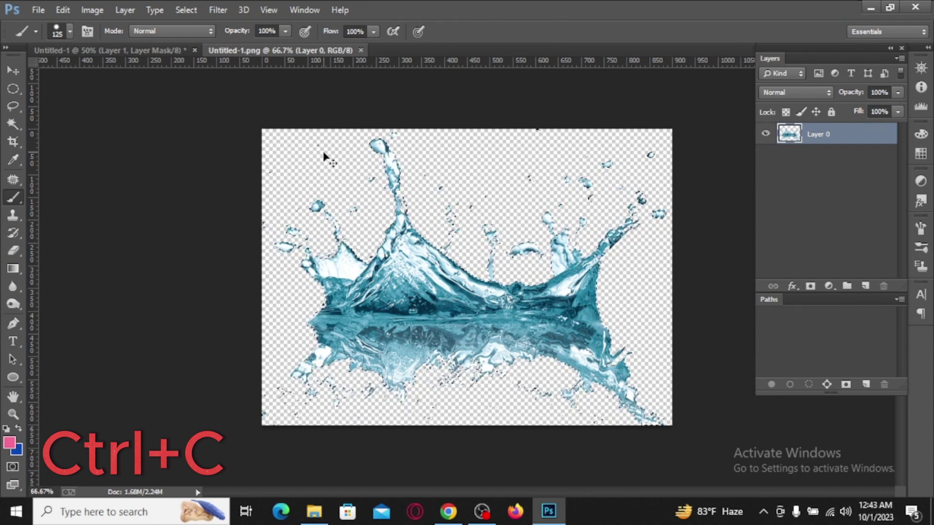
key("ctrl+w")
key("ctrl+v")
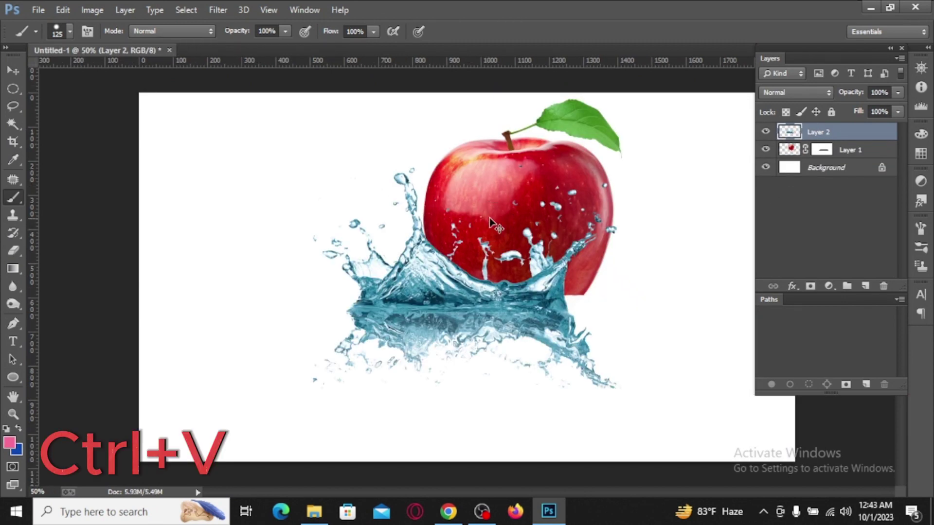
Step: Flip the splash, shrink it to about 70%, and place it around the apple's base
key("ctrl+t")
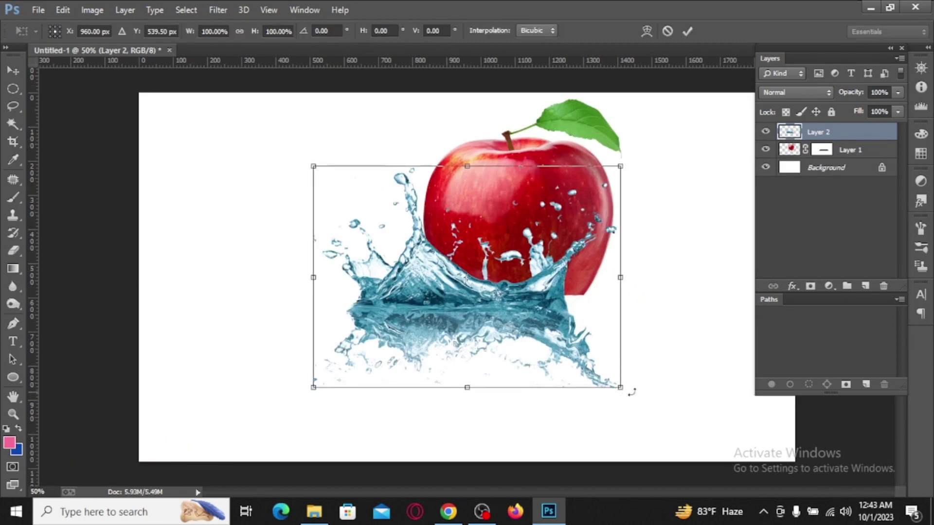
left_click_drag(342, 411, 281, 151)
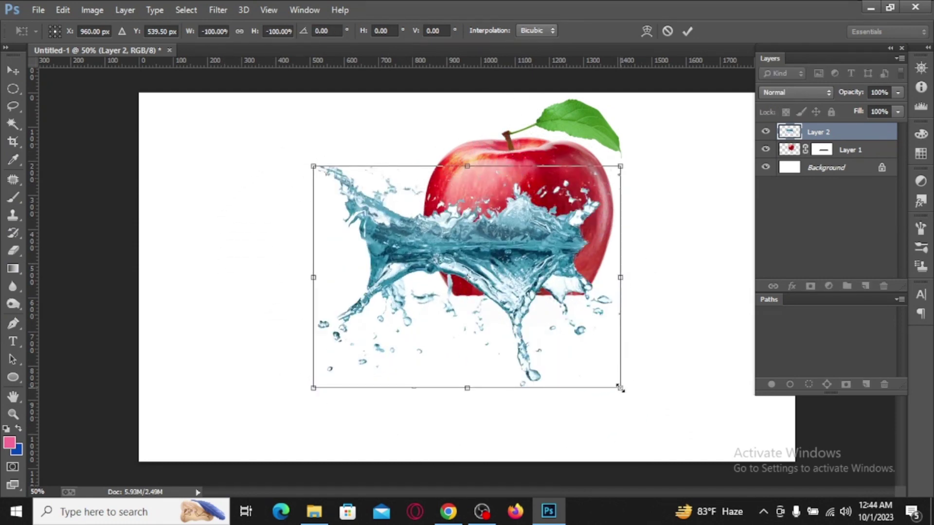
left_click_drag(620, 388, 554, 340)
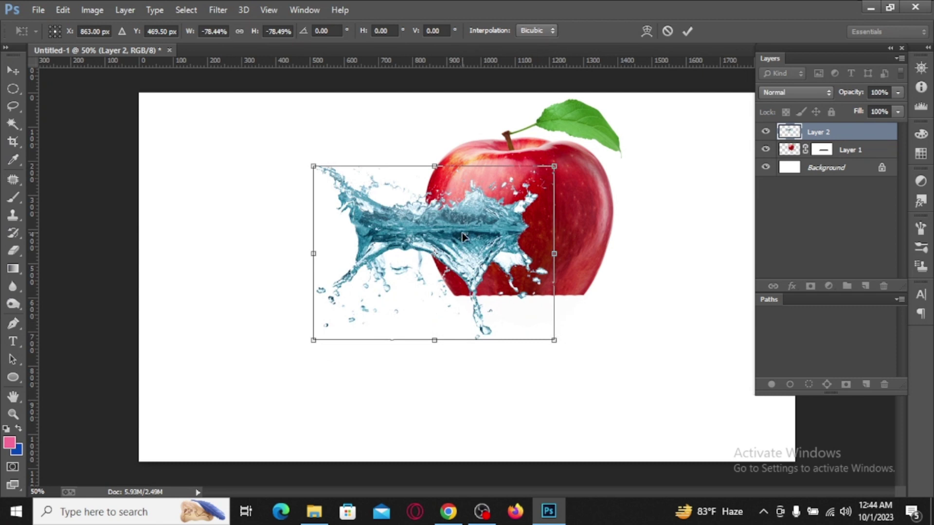
left_click_drag(463, 241, 543, 315)
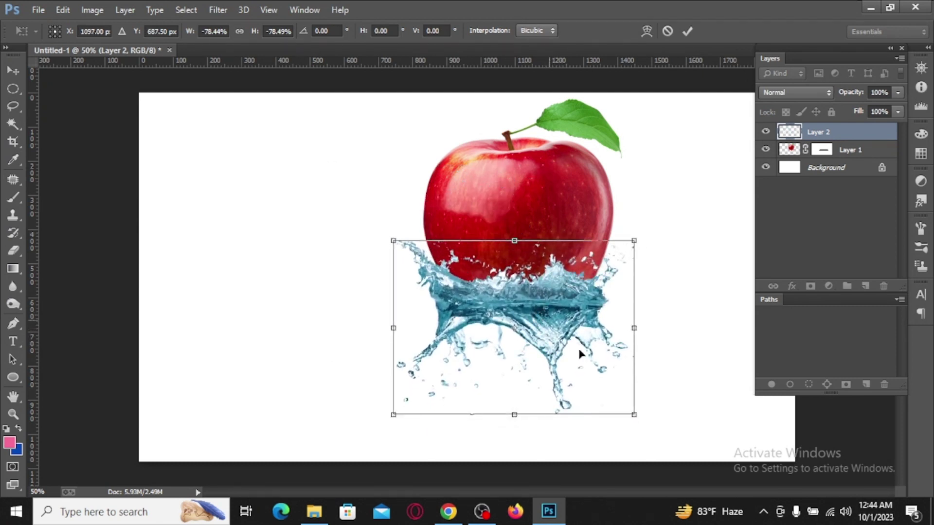
left_click_drag(618, 407, 608, 396)
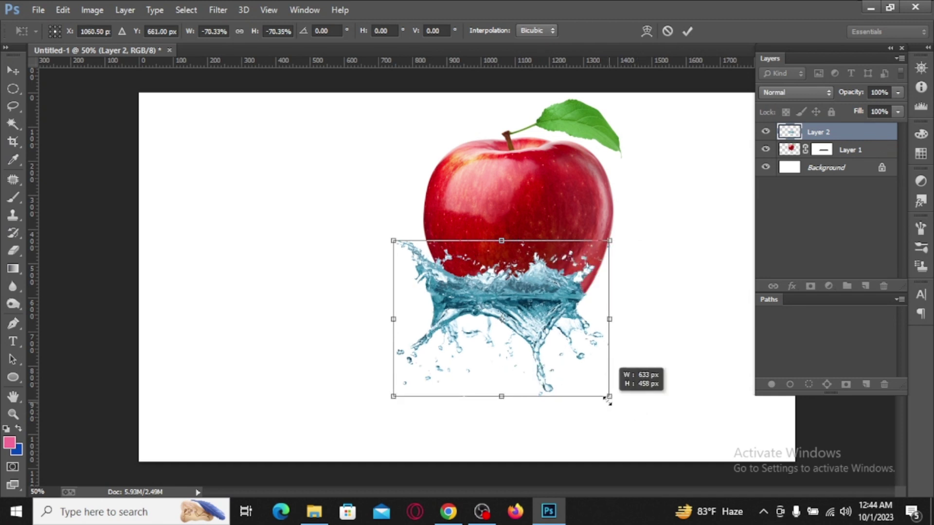
left_click_drag(535, 306, 531, 292)
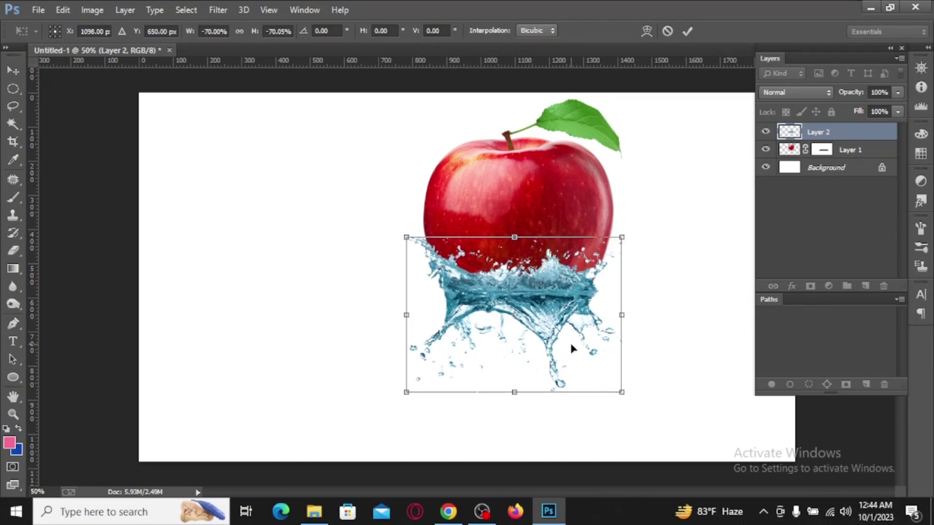
Step: Tint the splash red with a clipped Colorize Hue/Saturation layer (Hue 360, Saturation 73, Lightness -12)
key("b")
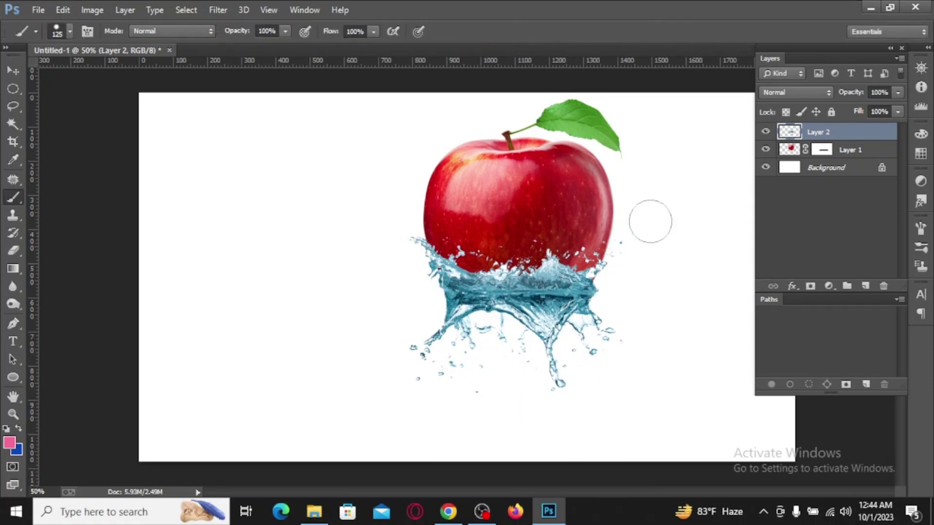
left_click(830, 286)
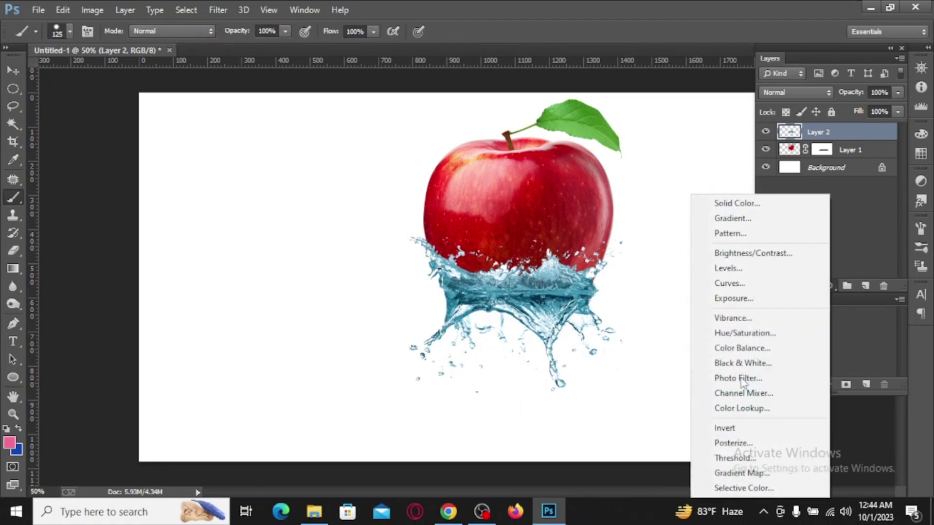
left_click(754, 334)
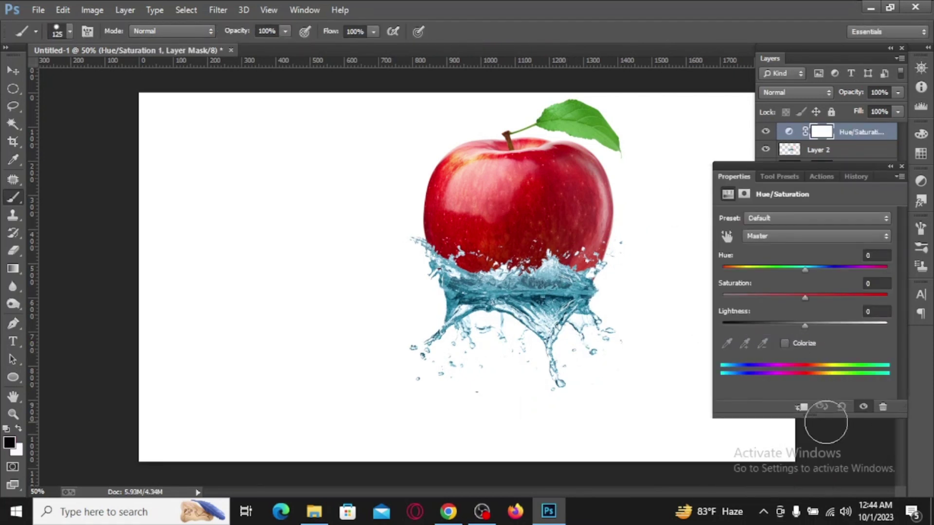
left_click(802, 409)
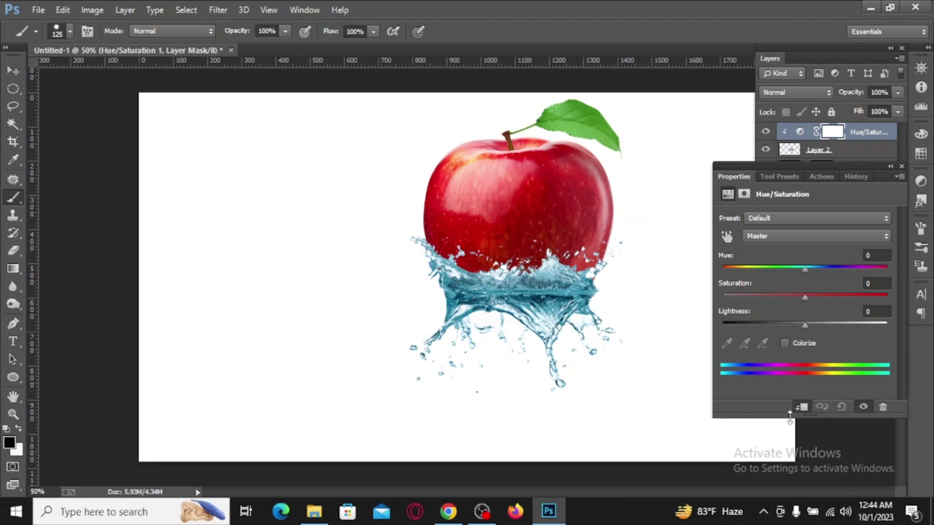
left_click(785, 343)
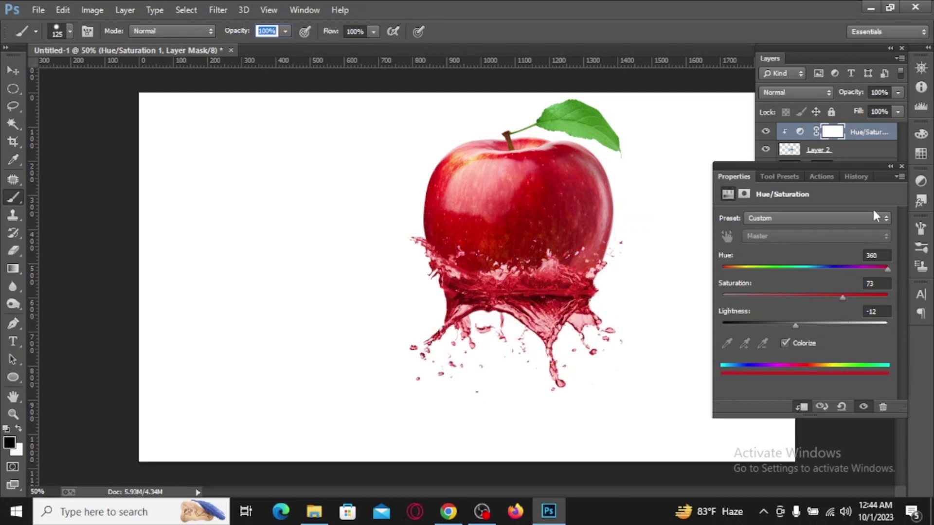
left_click(901, 166)
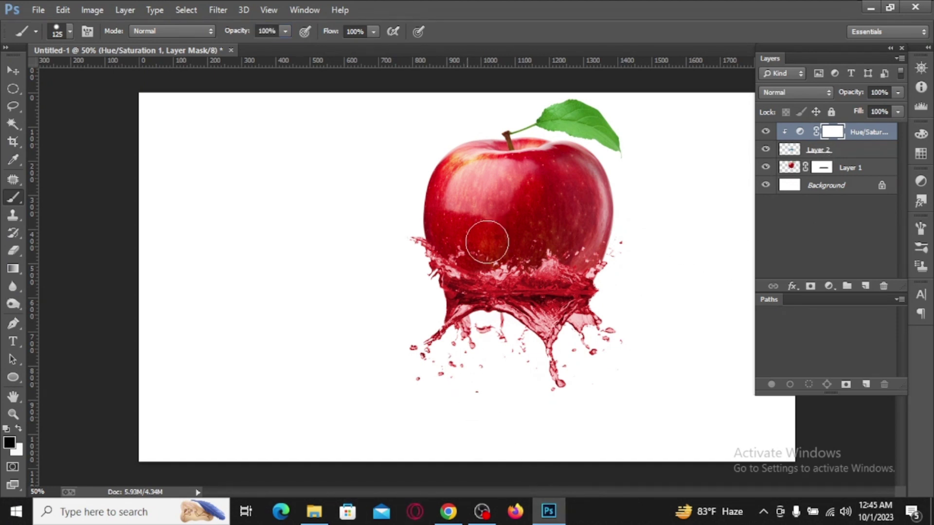
left_click(686, 280)
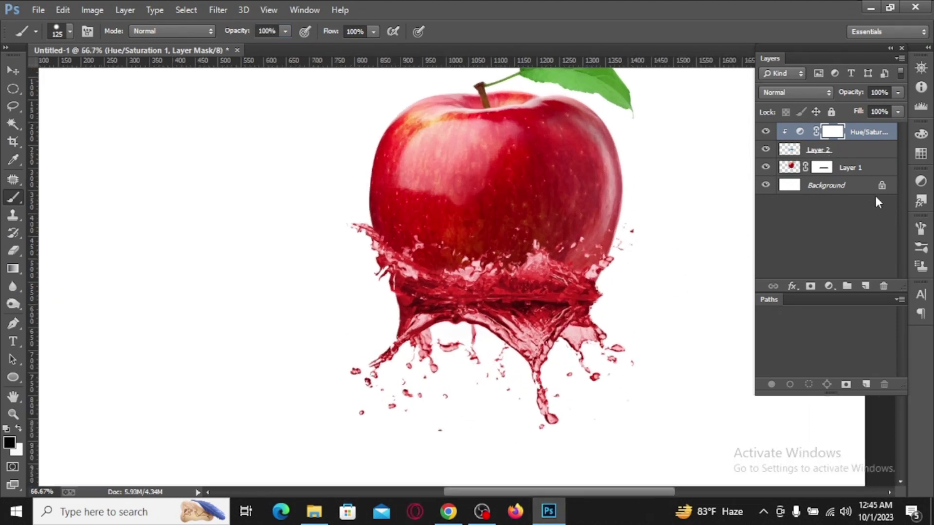
left_click(833, 152)
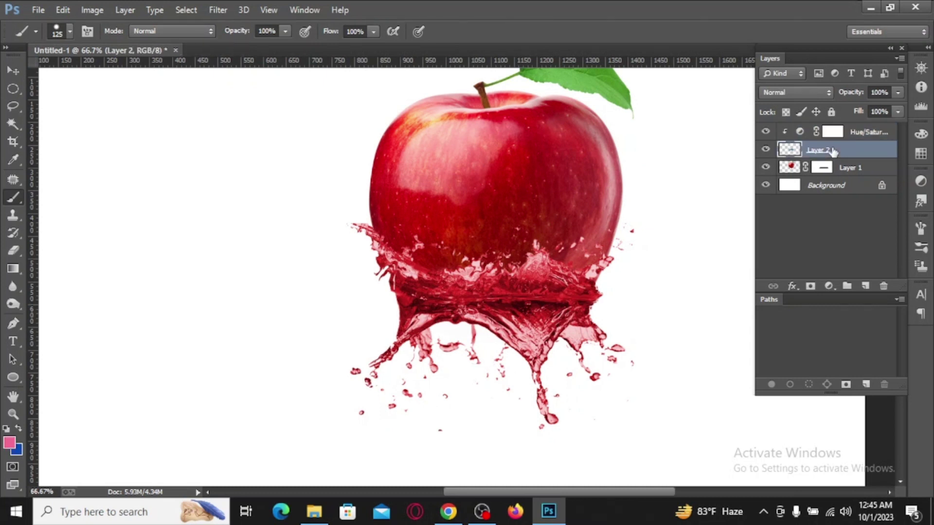
Step: Add a mask to the splash layer and paint out the splash over the apple's lower half
left_click(811, 286)
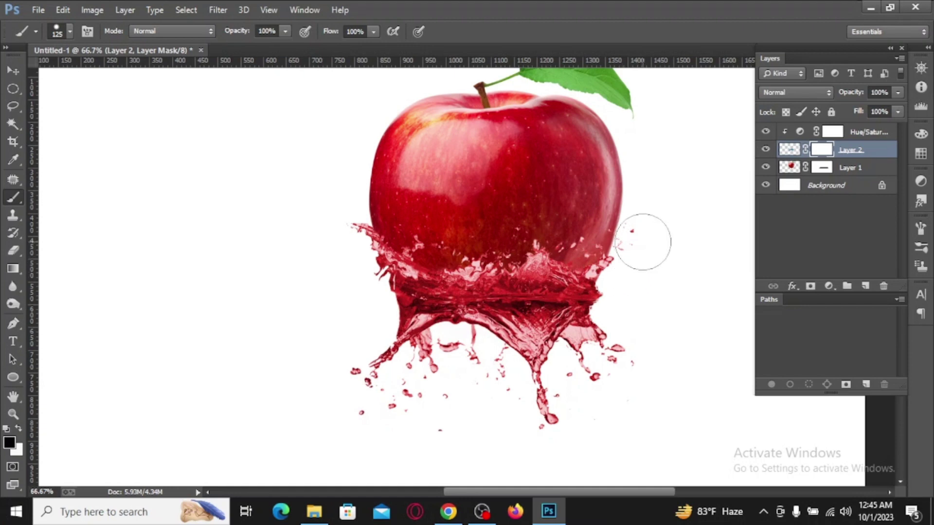
mouse_move(606, 265)
left_mouse_down()
mouse_move(406, 252)
mouse_move(359, 229)
left_mouse_up()
key("bracketleft")
key("bracketleft")
key("bracketleft")
scroll(340, 349, "left", 3)
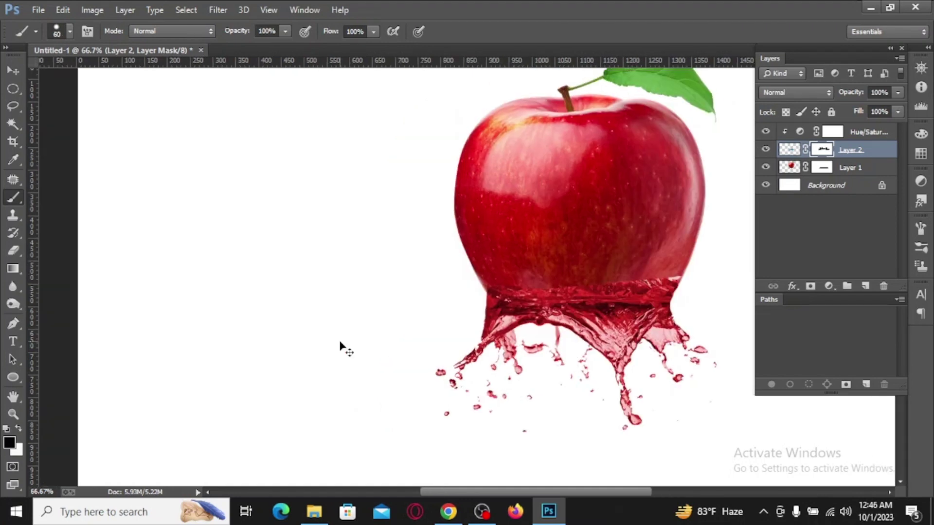
key("ctrl+minus")
left_click(623, 270)
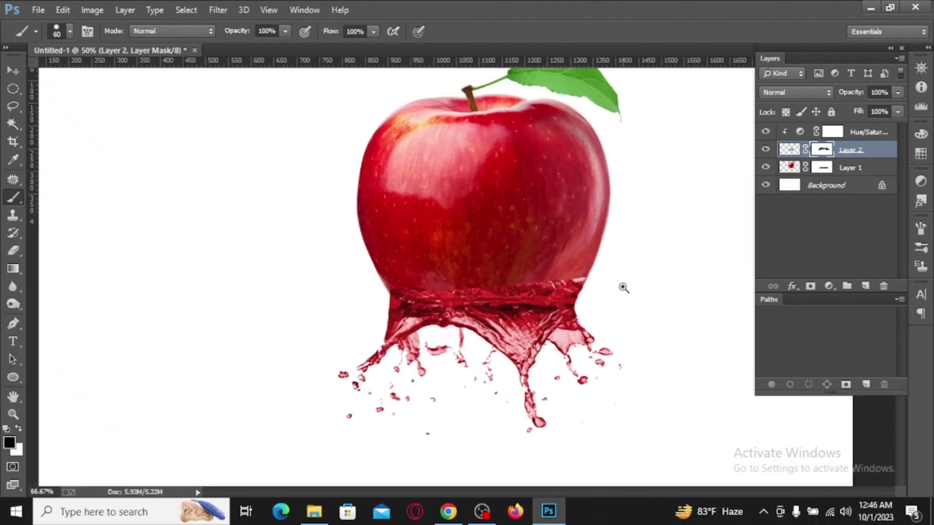
left_click(622, 288)
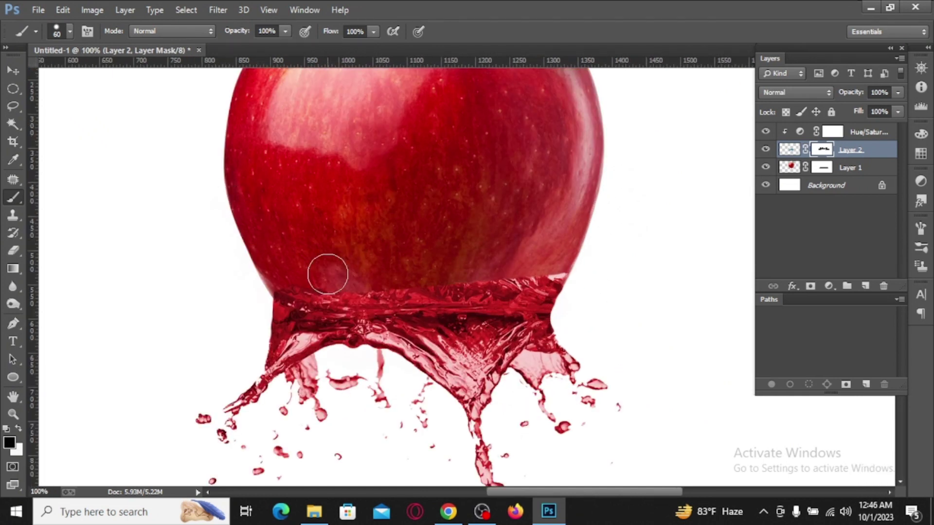
mouse_move(323, 271)
left_mouse_down()
mouse_move(467, 277)
mouse_move(538, 265)
left_mouse_up()
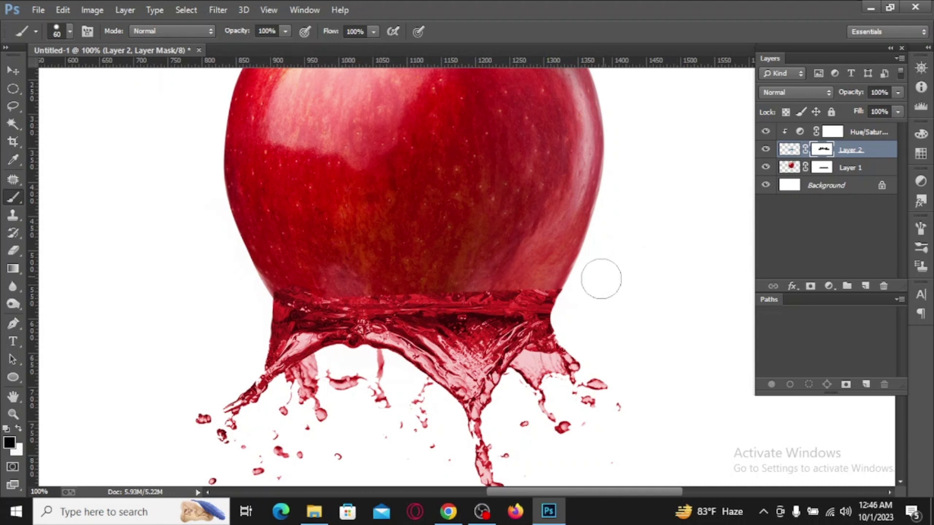
Step: With a soft 60 px brush, paint away the remaining splash rim along the apple's bottom
left_click(62, 34)
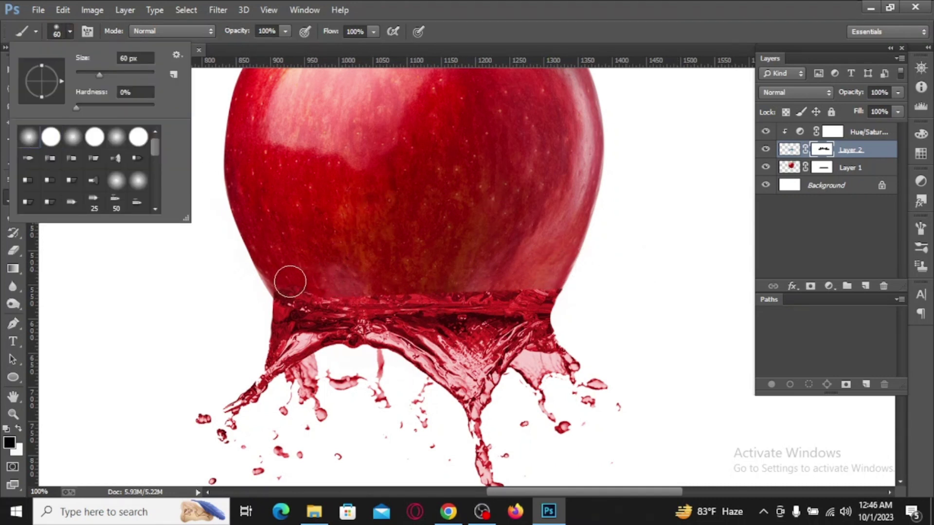
left_click(289, 282)
mouse_move(340, 278)
left_mouse_down()
mouse_move(545, 280)
mouse_move(313, 282)
mouse_move(571, 288)
mouse_move(440, 277)
mouse_move(225, 290)
left_mouse_up()
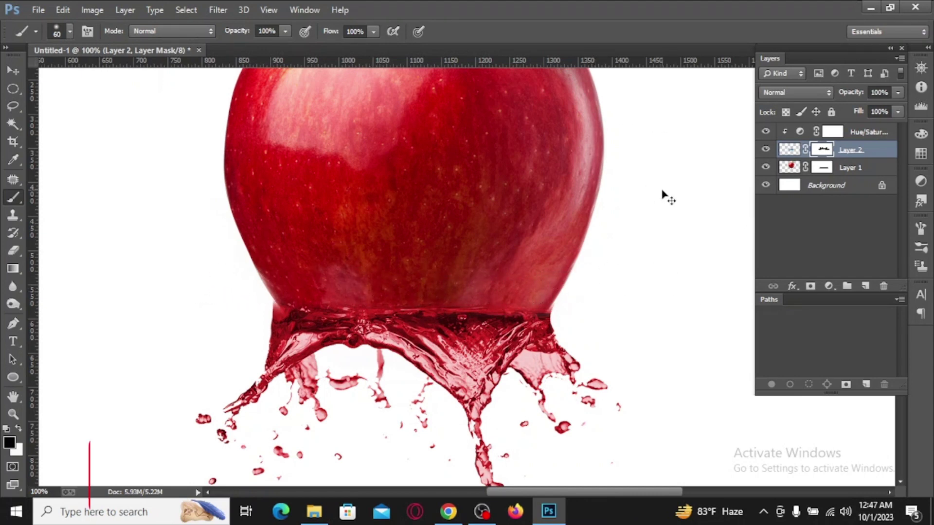
key("ctrl+minus")
key("ctrl+minus")
key("ctrl+minus")
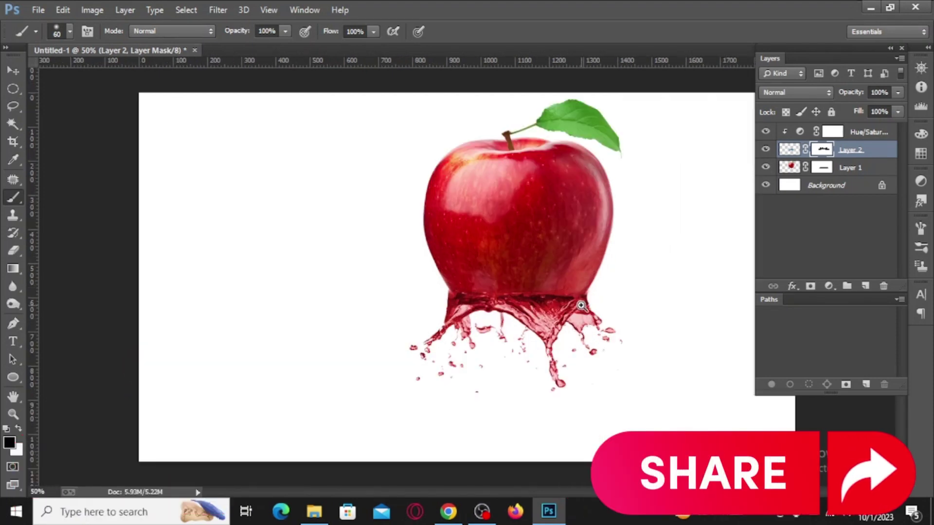
key("ctrl+plus")
left_click(617, 314, "ctrl")
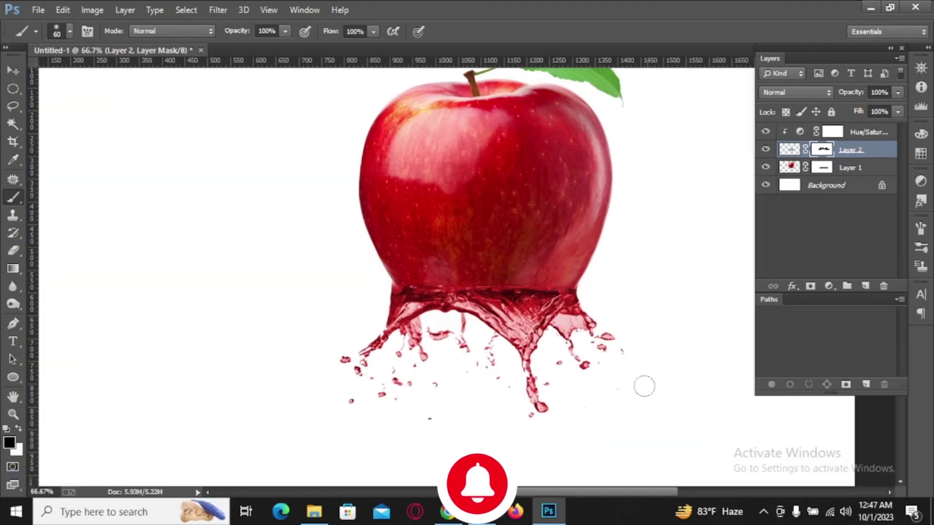
key("ctrl+minus")
key("ctrl+minus")
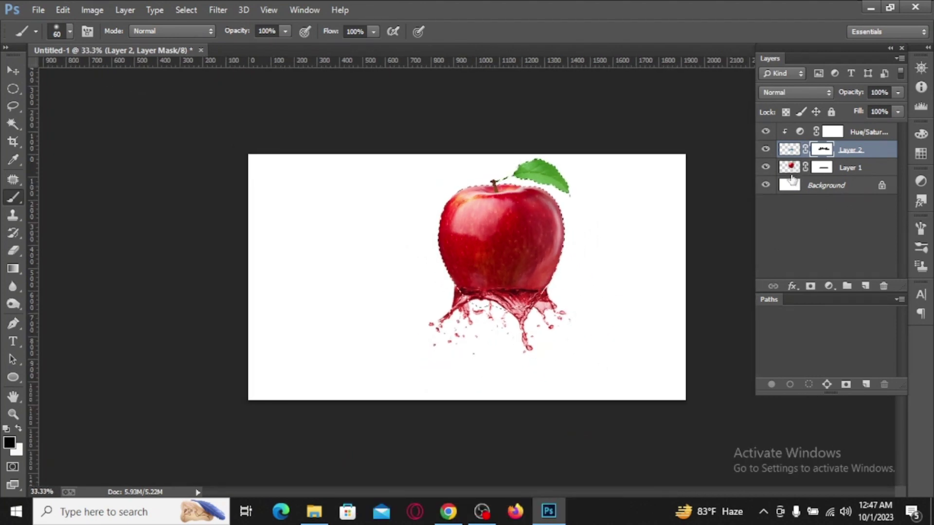
Step: Shift the apple and splash right, scale them to about 90%, and group them as Group 1
left_click(850, 167, "ctrl")
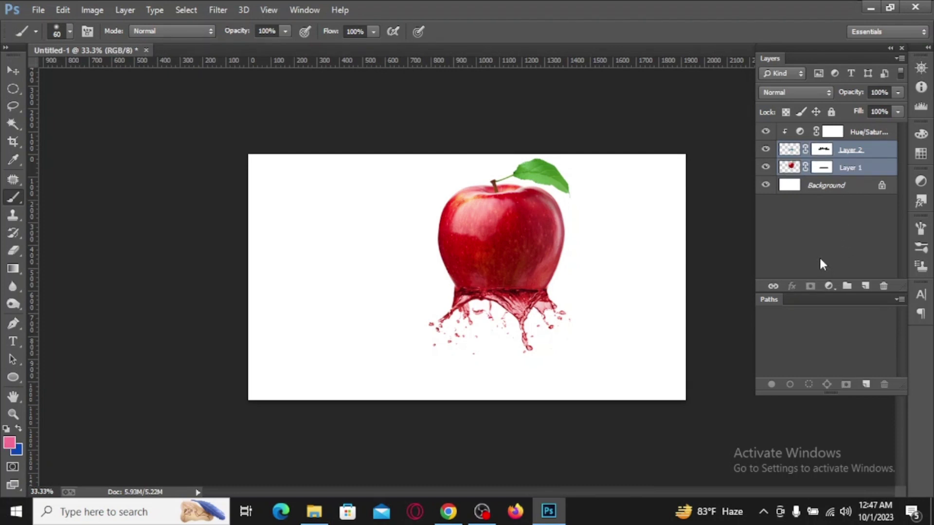
key("ctrl+t")
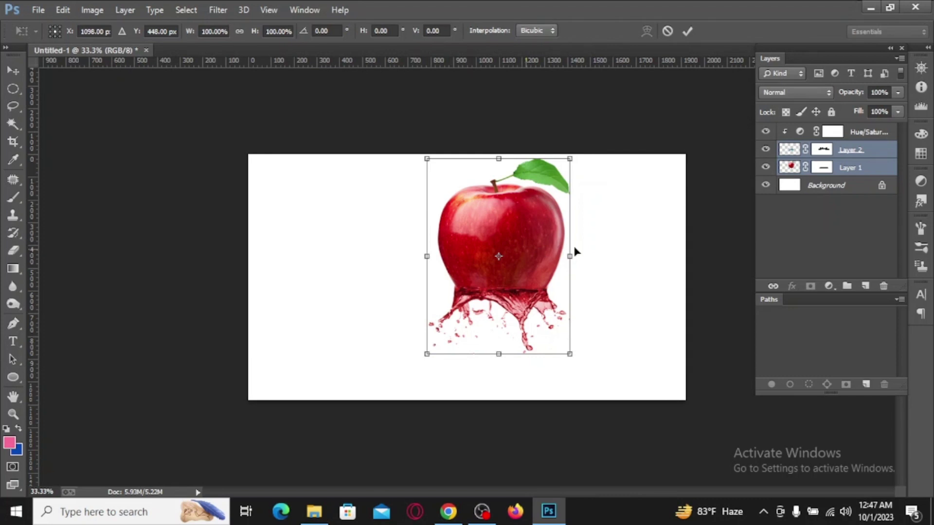
left_click_drag(533, 253, 589, 250)
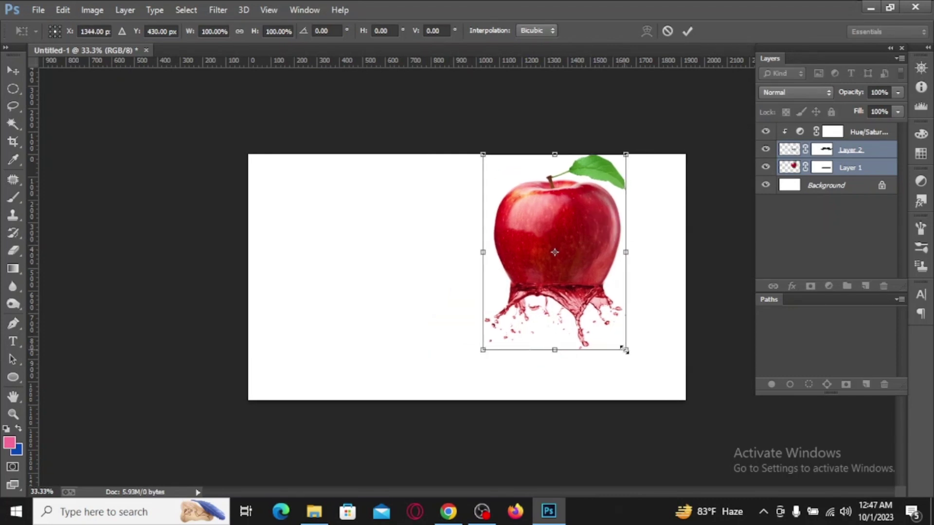
left_click_drag(611, 335, 610, 331)
key("b")
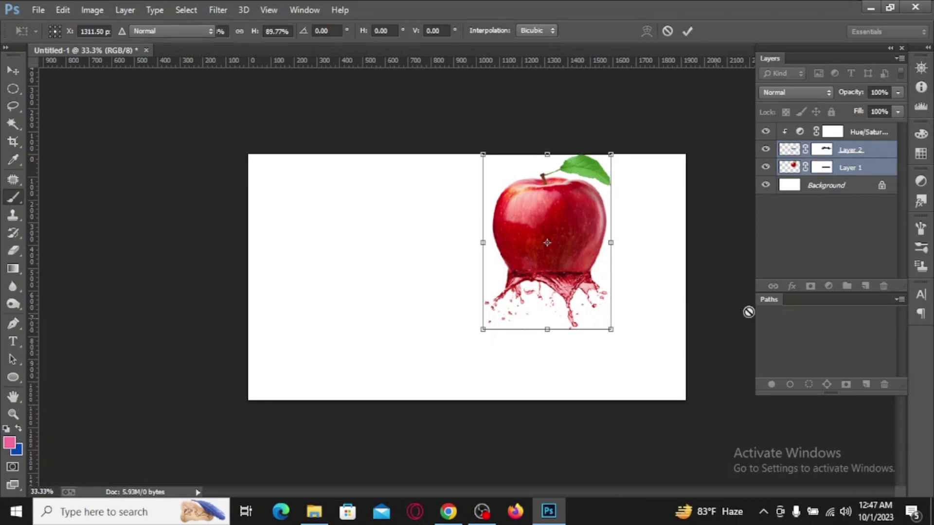
key("ctrl+g")
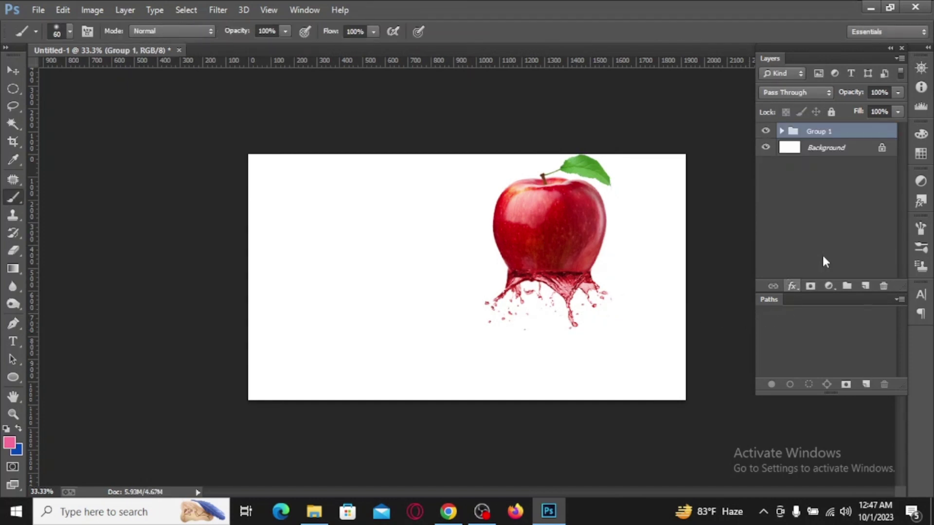
Step: Duplicate the apple group and place the flipped copy beneath the apple as a reflection
left_click_drag(848, 138, 865, 286)
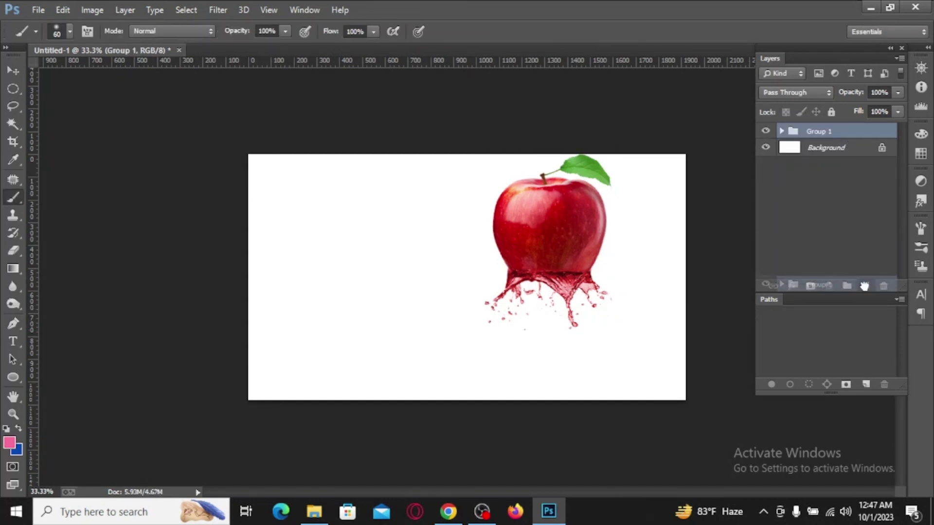
key("ctrl+t")
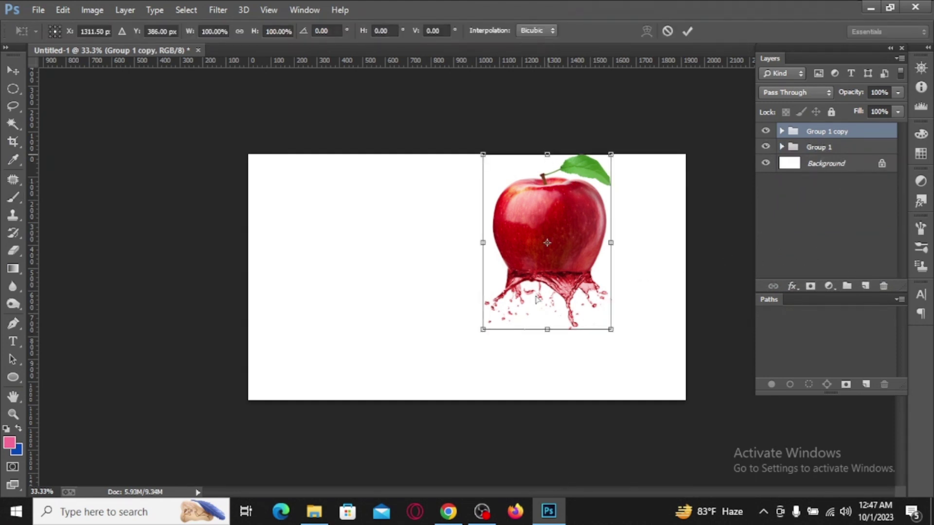
left_click_drag(538, 430, 546, 431)
key("Return")
key("b")
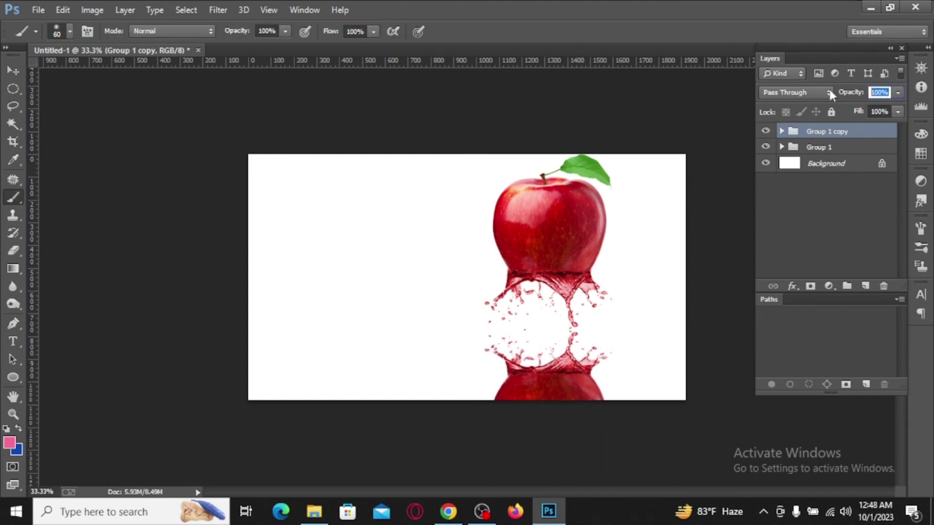
Step: Set the reflection group's opacity to 35%
type("20")
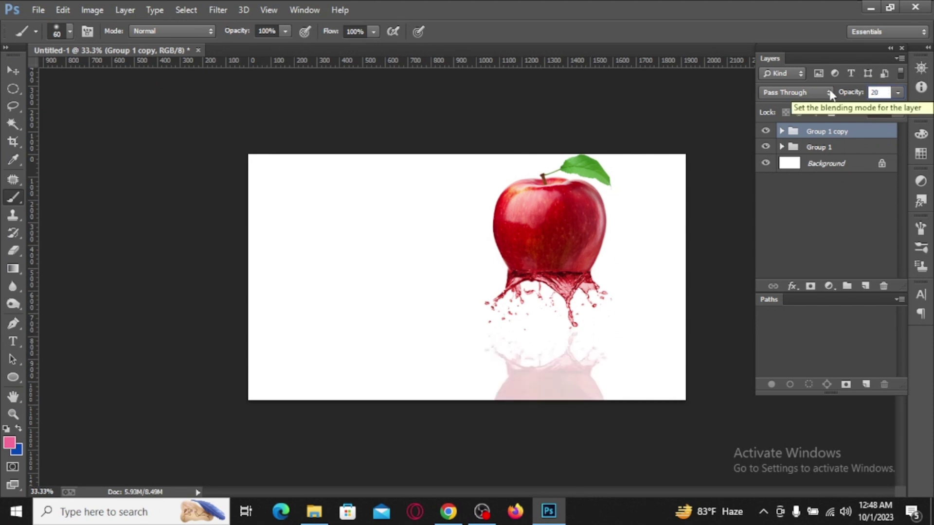
key("BackSpace")
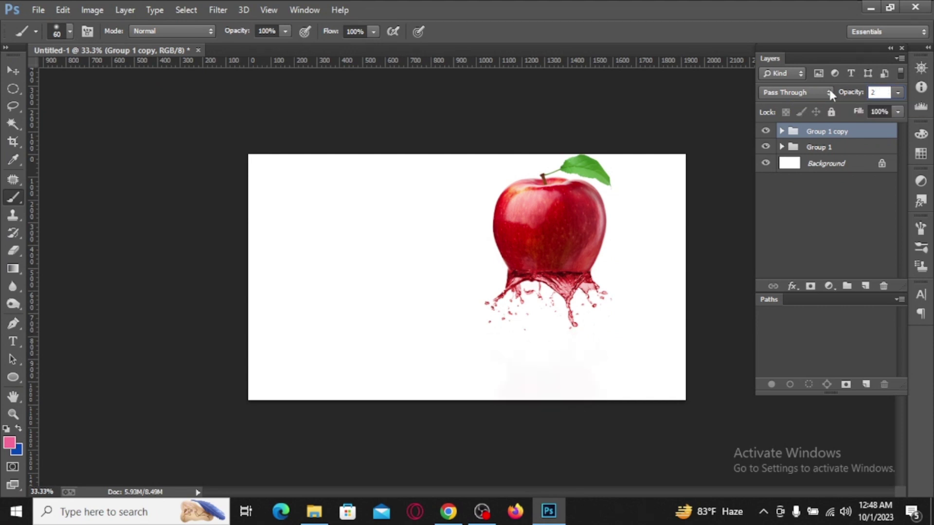
key("BackSpace")
type("30")
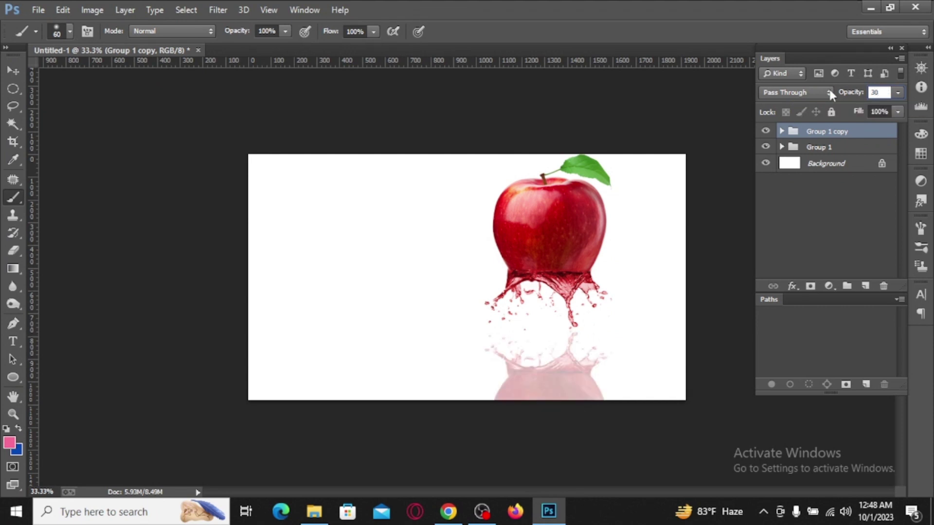
key("BackSpace")
type("5")
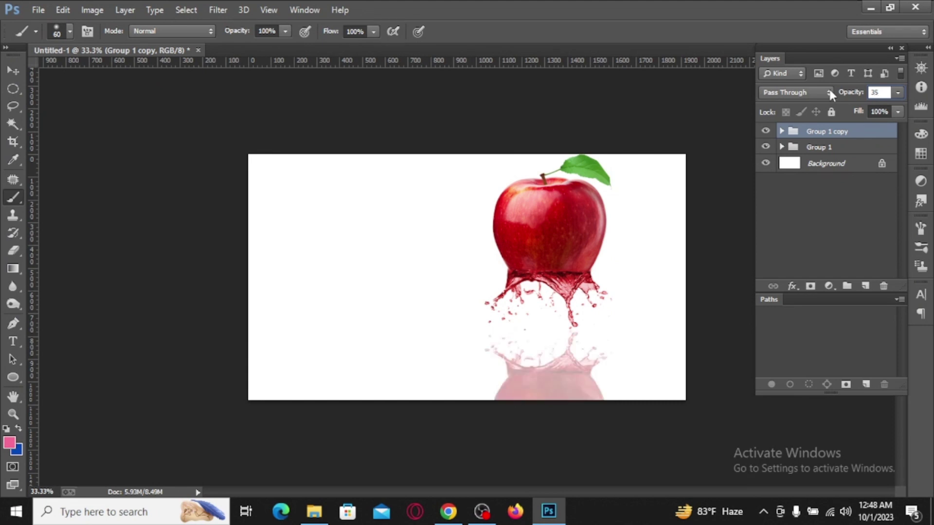
key("Return")
key("ctrl+minus")
key("ctrl+minus")
key("ctrl+minus")
key("ctrl+plus")
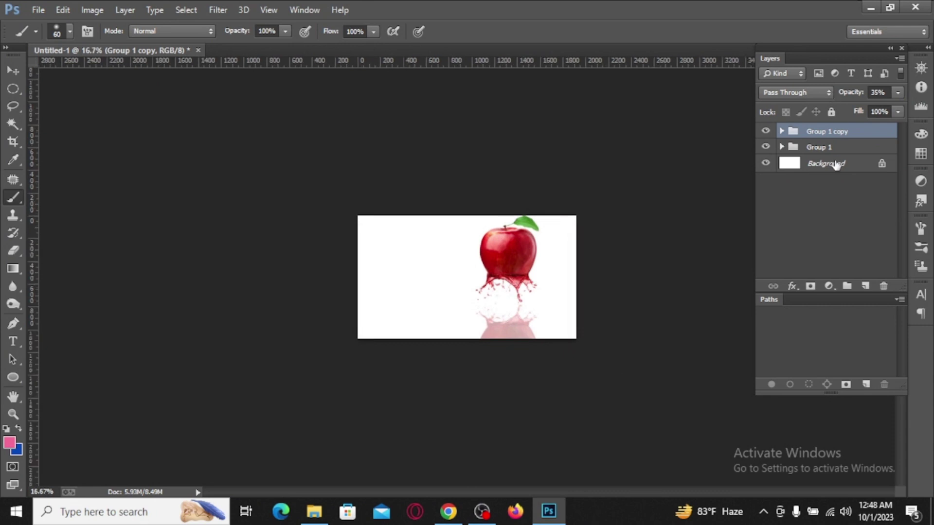
Step: On the Background layer, set the gradient's left colour stop to pink
left_click(832, 168)
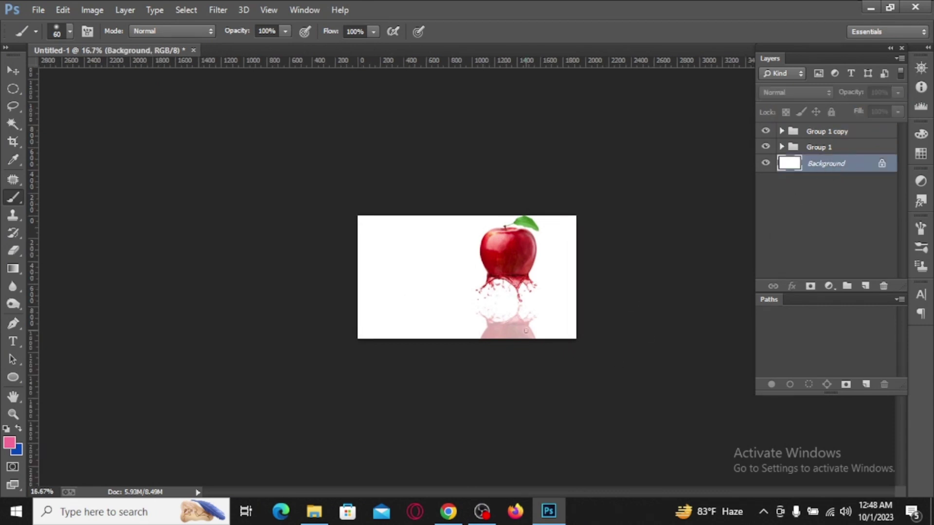
key("g")
left_click(73, 33)
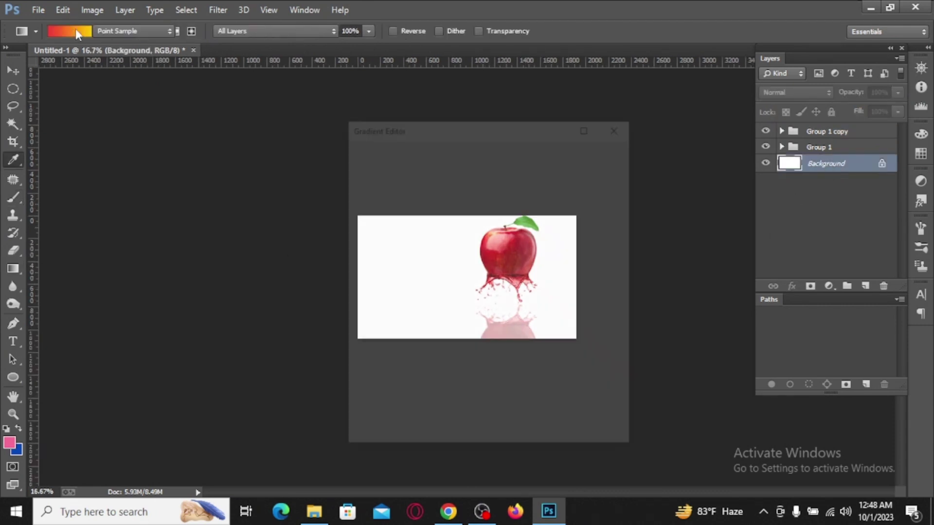
left_click(363, 361)
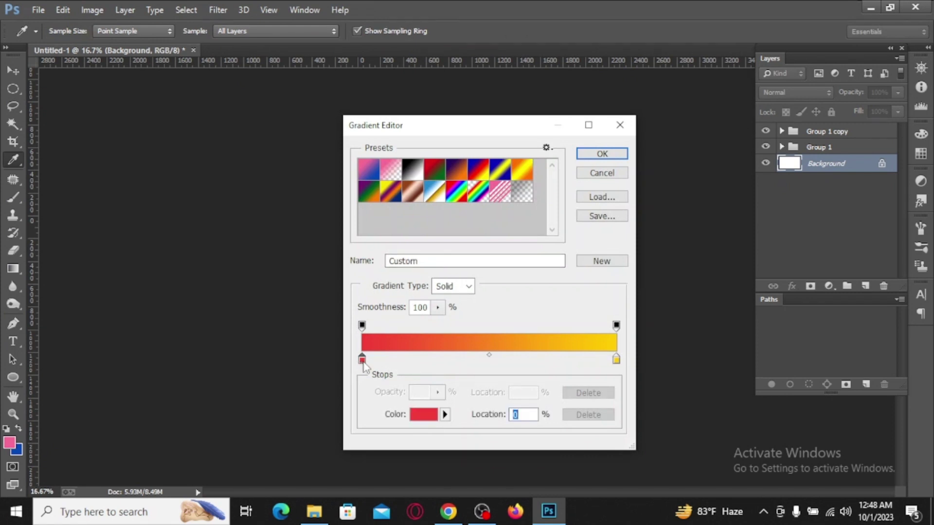
double_click(363, 360)
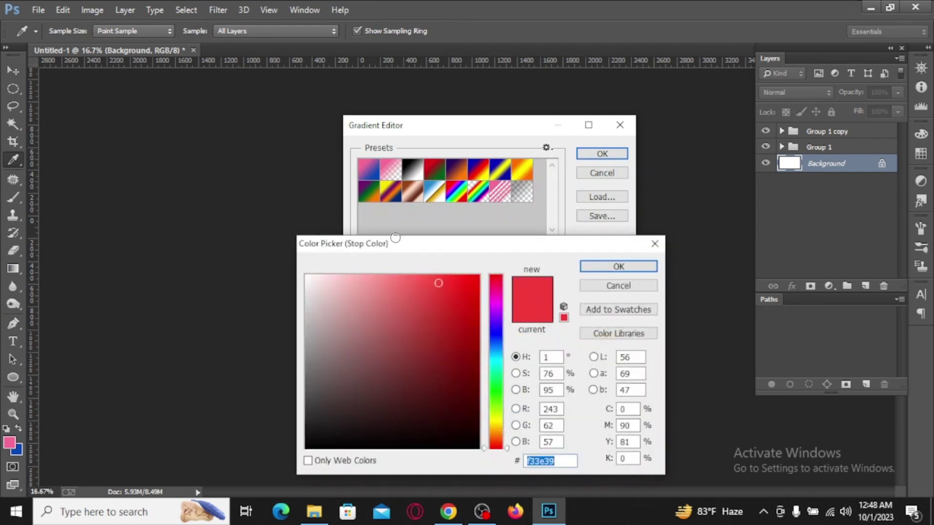
left_click_drag(397, 279, 397, 244)
key("Return")
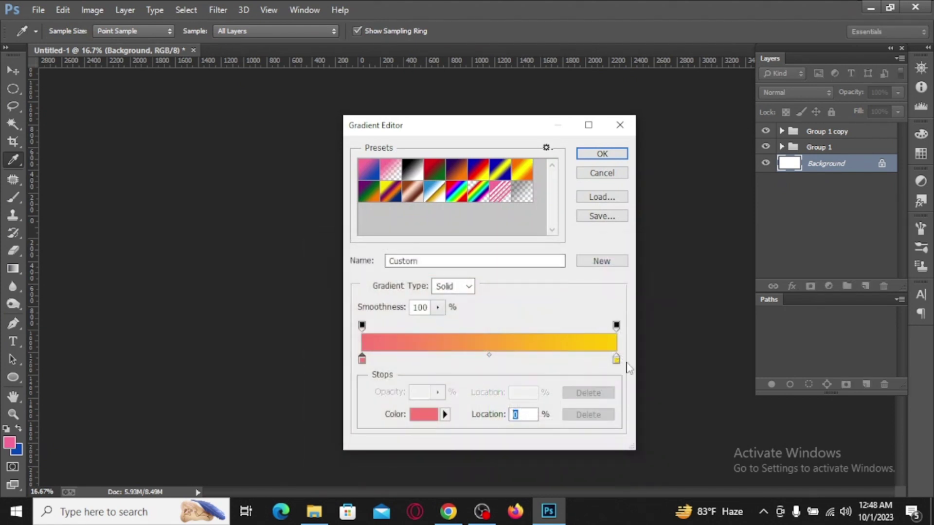
Step: Make the right stop pale yellow and drag a radial gradient centred left of the apple
left_click(617, 360)
double_click(616, 361)
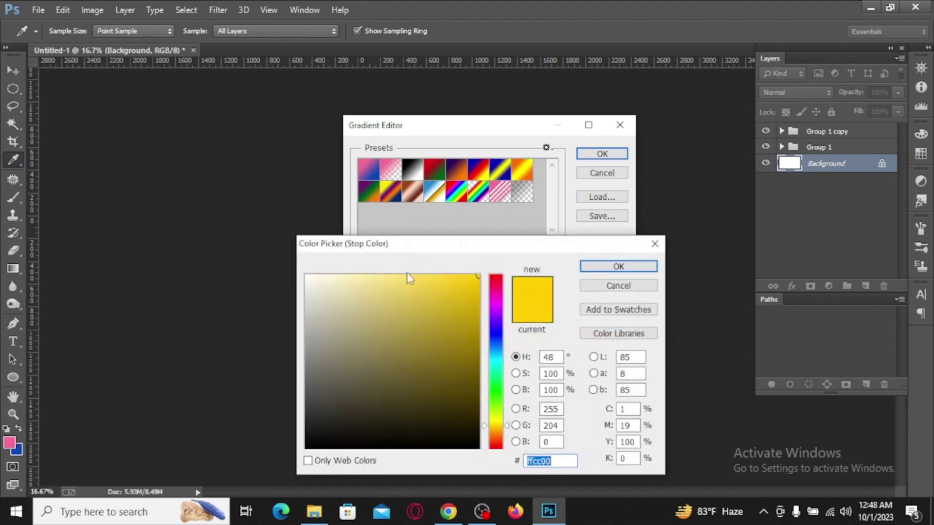
left_click_drag(404, 276, 407, 243)
key("Return")
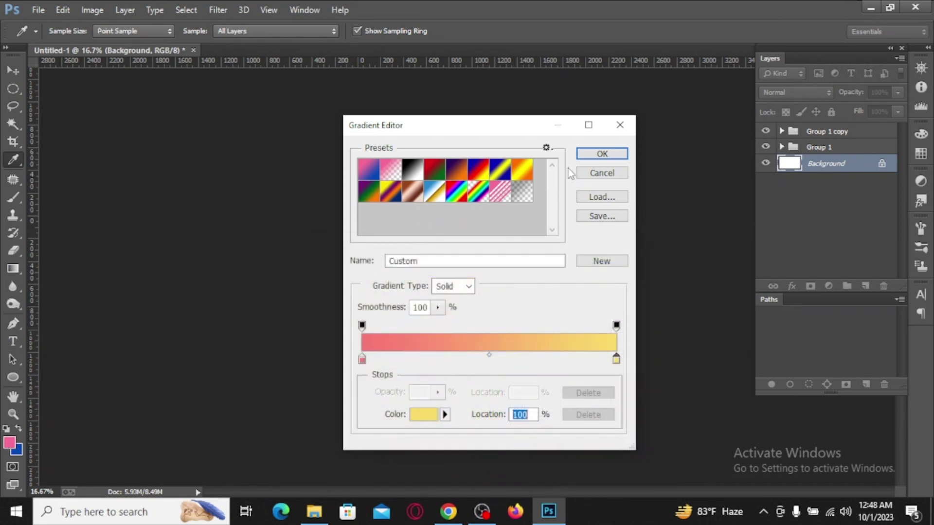
left_click(612, 154)
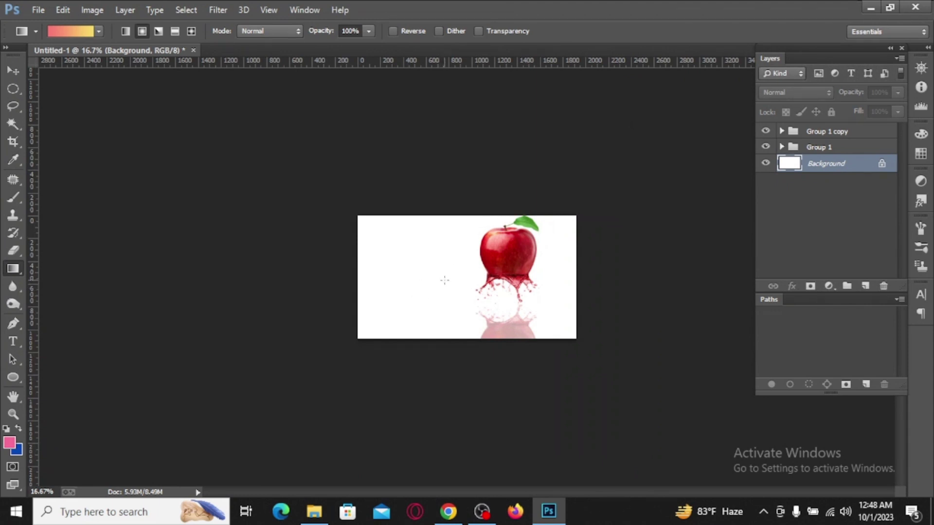
left_click_drag(444, 278, 449, 154)
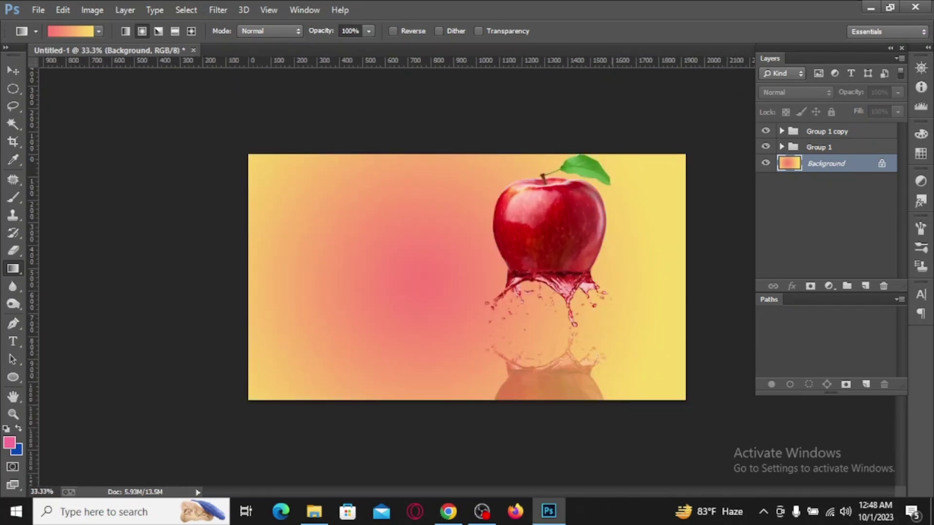
Step: Move Group 1 and Group 1 copy (apple and reflection) together about 204 px right
left_click(844, 147)
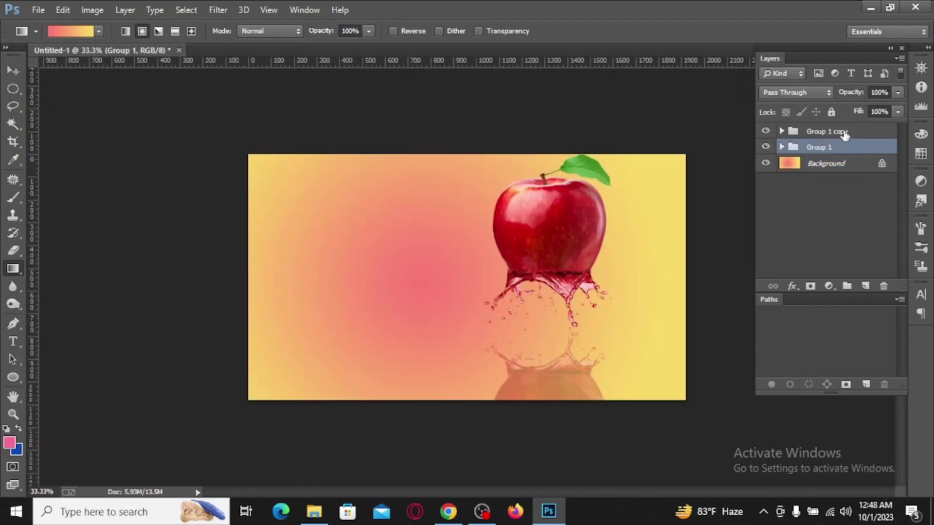
left_click(845, 132, "shift")
key("ctrl+t")
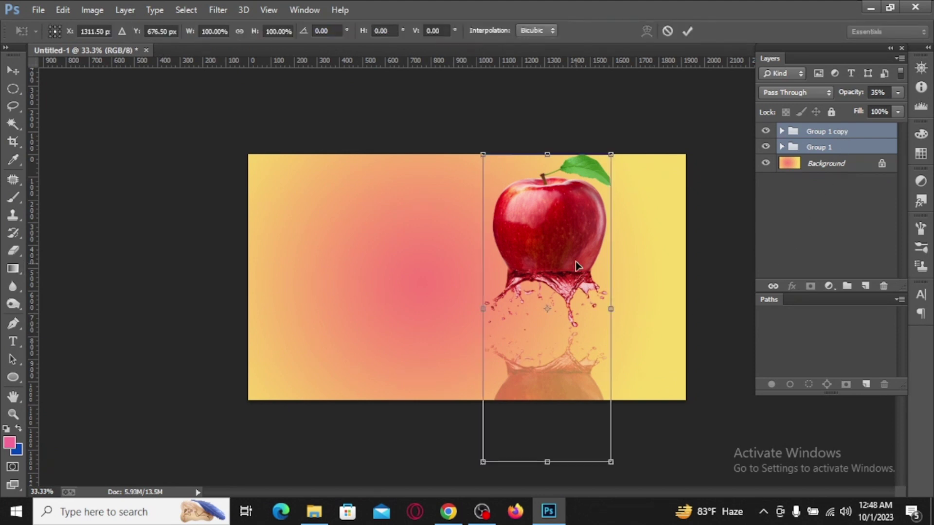
left_click_drag(571, 254, 620, 257)
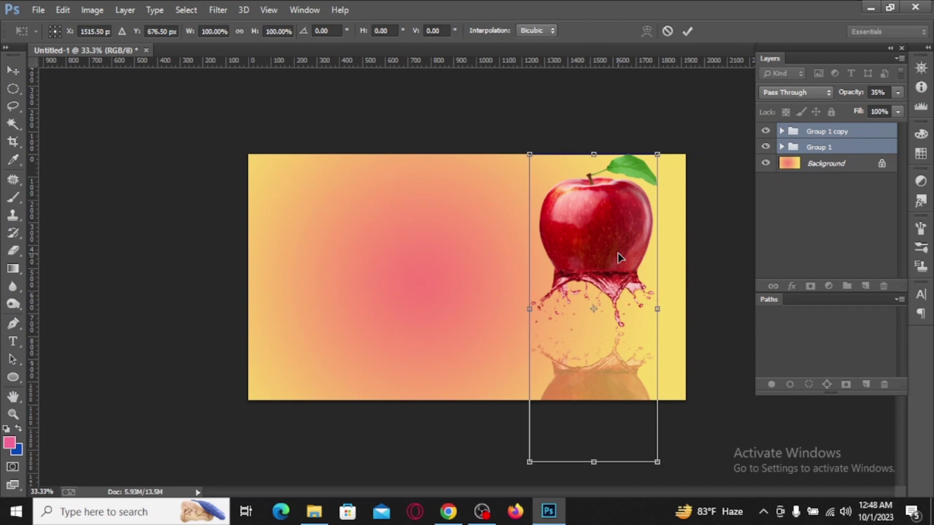
key("Return")
key("g")
key("ctrl+minus")
key("ctrl+minus")
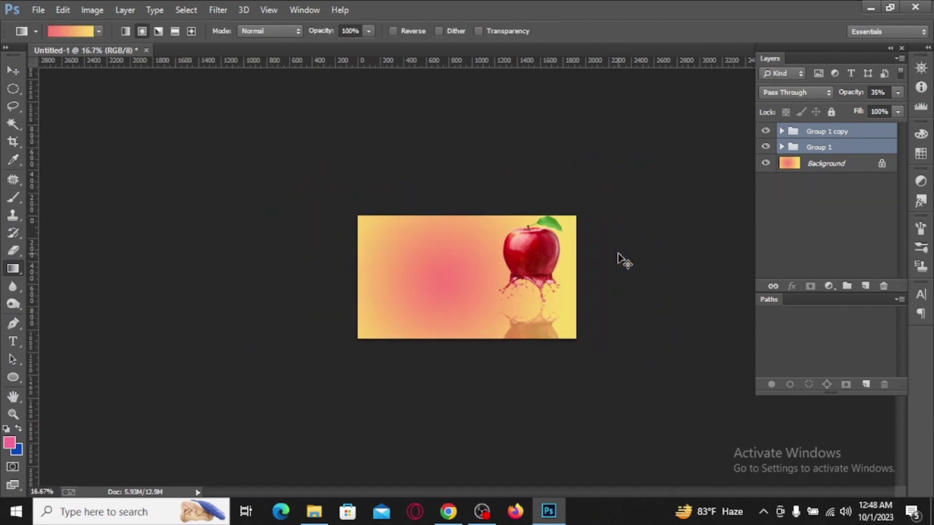
key("ctrl+plus")
key("ctrl+plus")
left_click(803, 228)
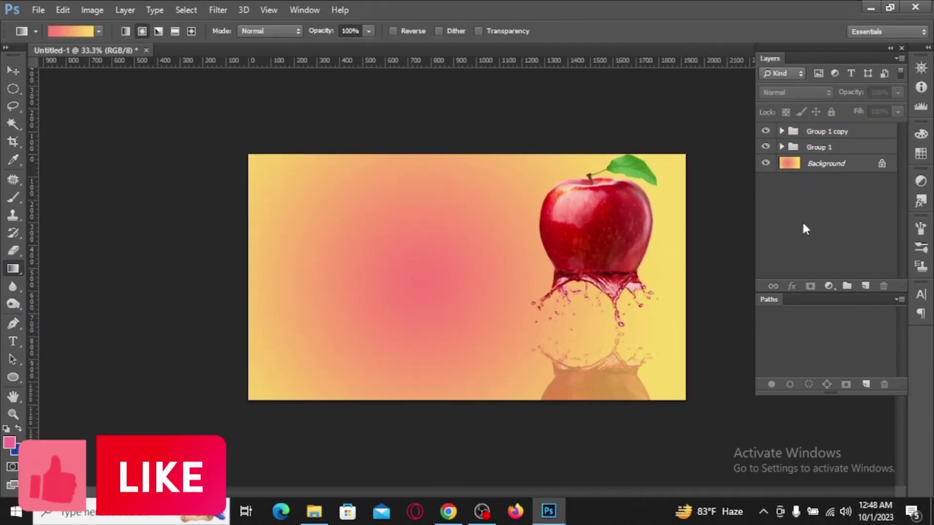
Step: Add an APPLE text layer in the empty area left of the apple
key("t")
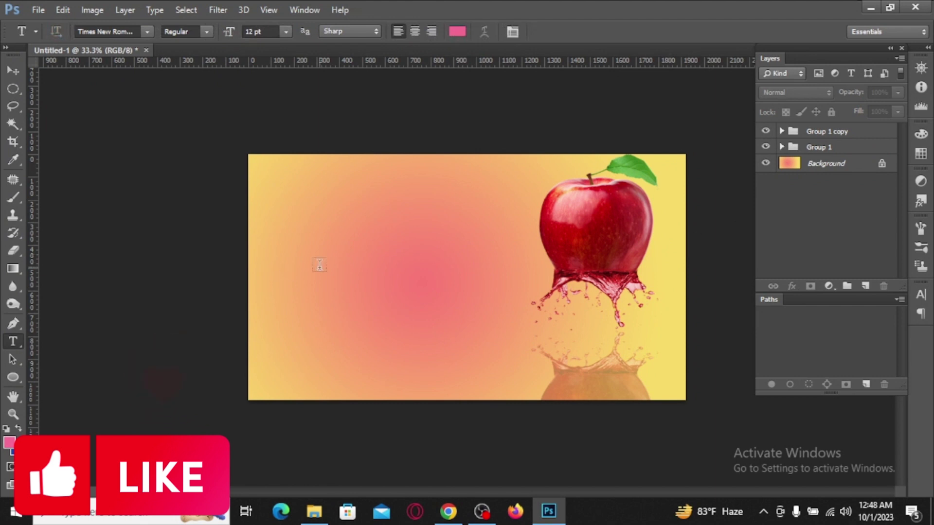
left_click(319, 265)
type("APPLE")
key("ctrl+Return")
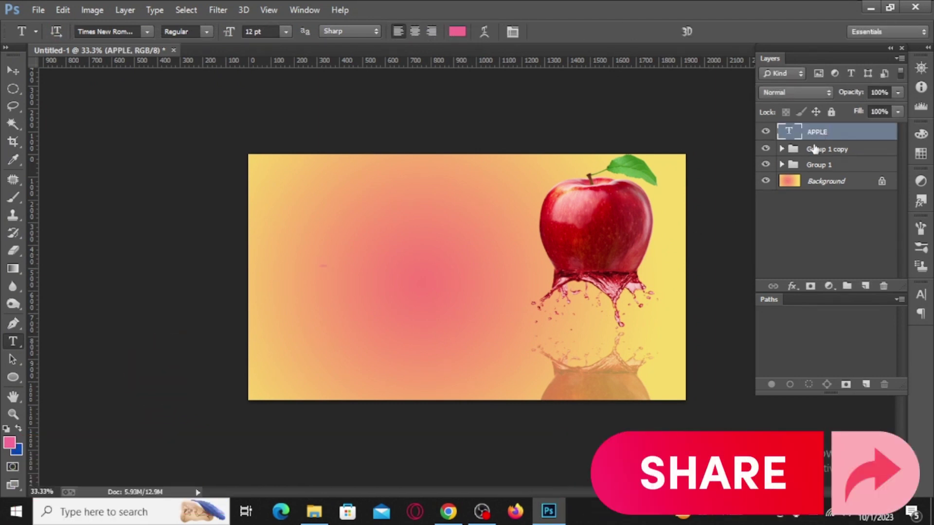
Step: Scale the APPLE text up greatly and position it up and left beside the apple
key("ctrl+t")
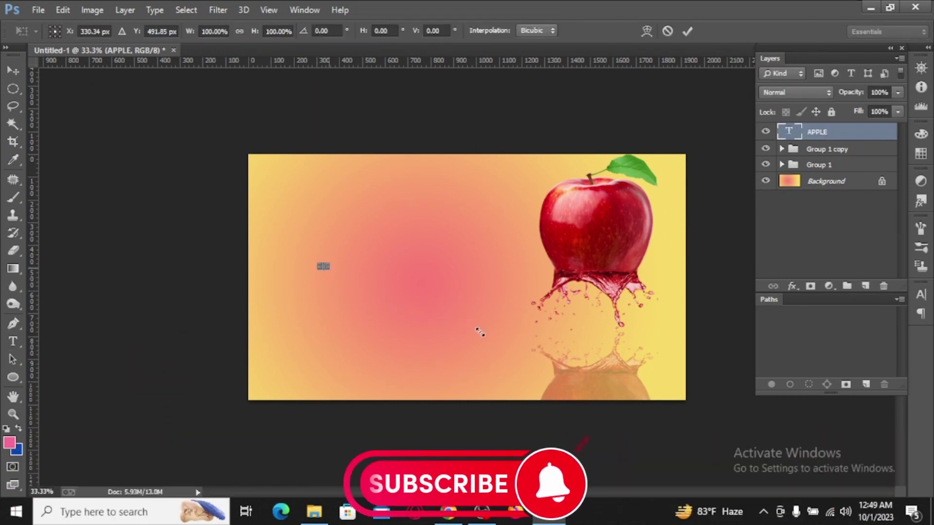
left_click_drag(480, 332, 513, 336)
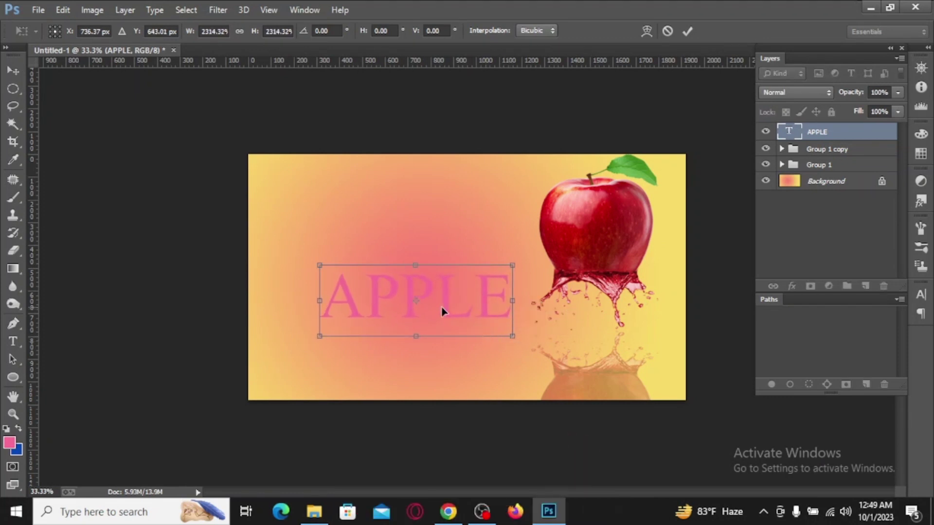
left_click_drag(442, 308, 403, 267)
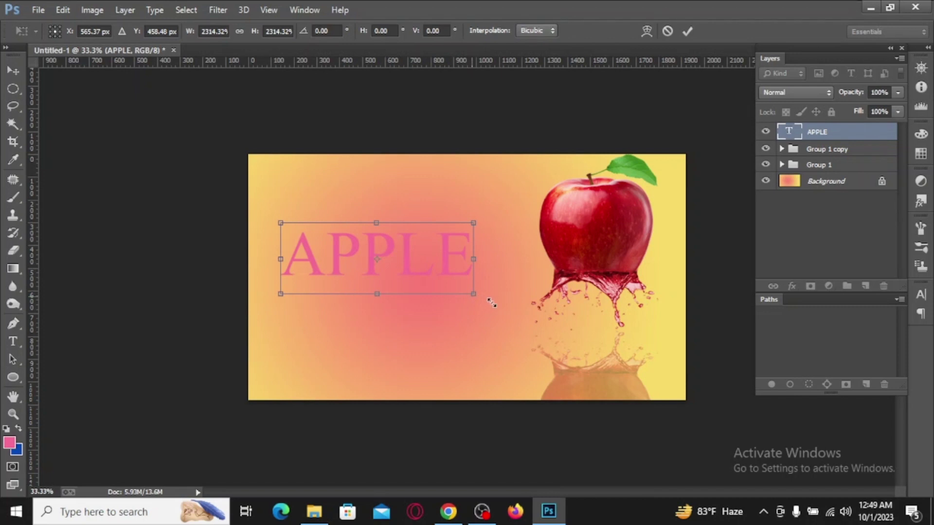
left_click_drag(491, 302, 501, 306)
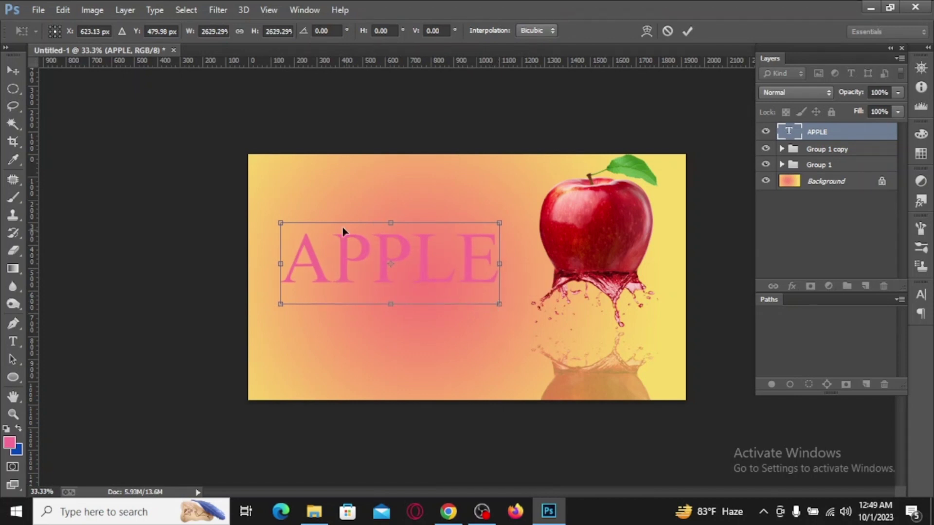
key("Return")
Step: Set the APPLE text font to Stencil
left_click(146, 32)
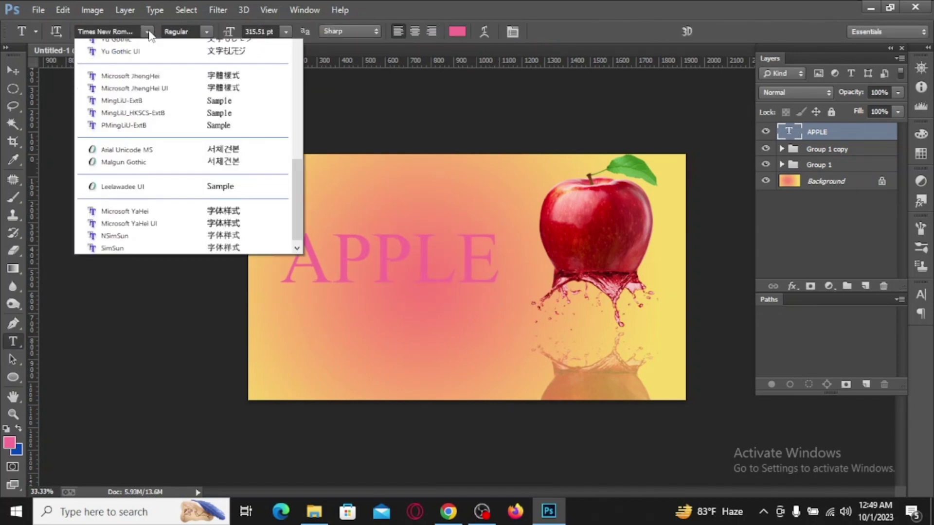
left_click(195, 145)
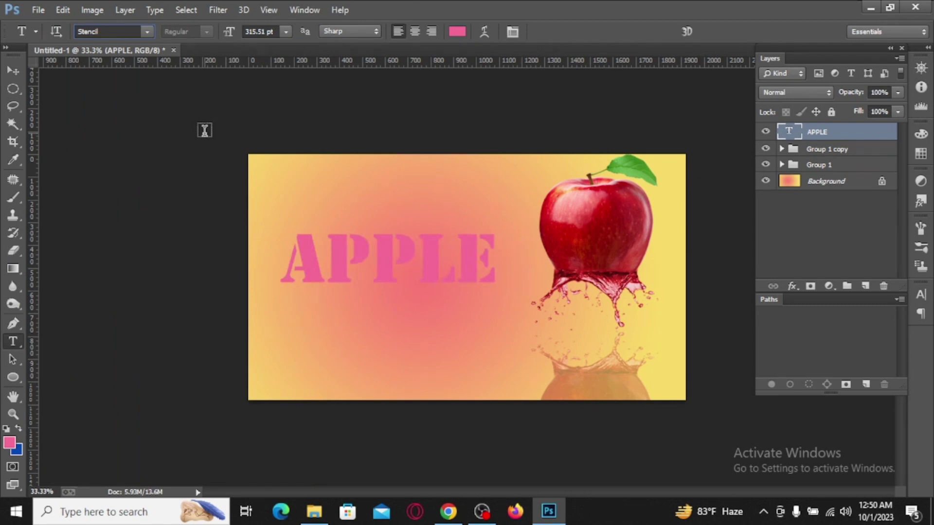
left_click(349, 294)
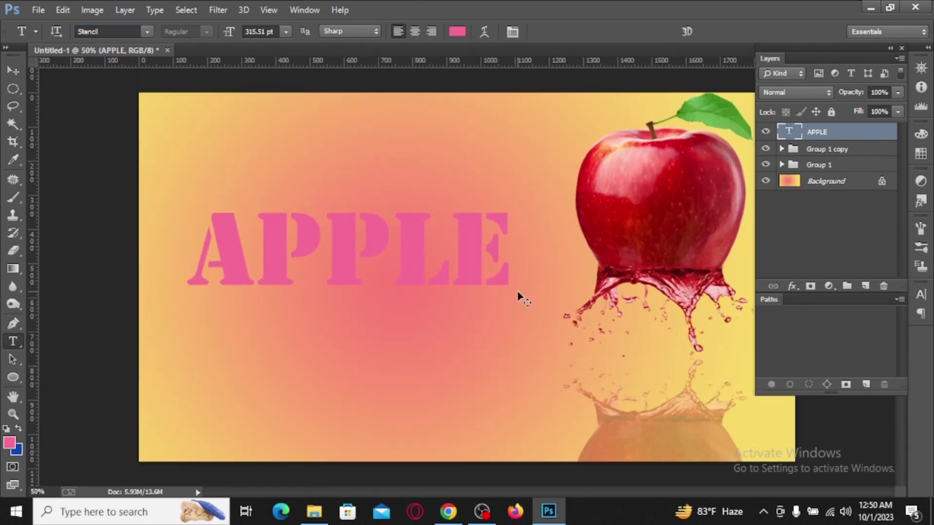
Step: Enlarge the APPLE text slightly and nudge it further left
key("ctrl+t")
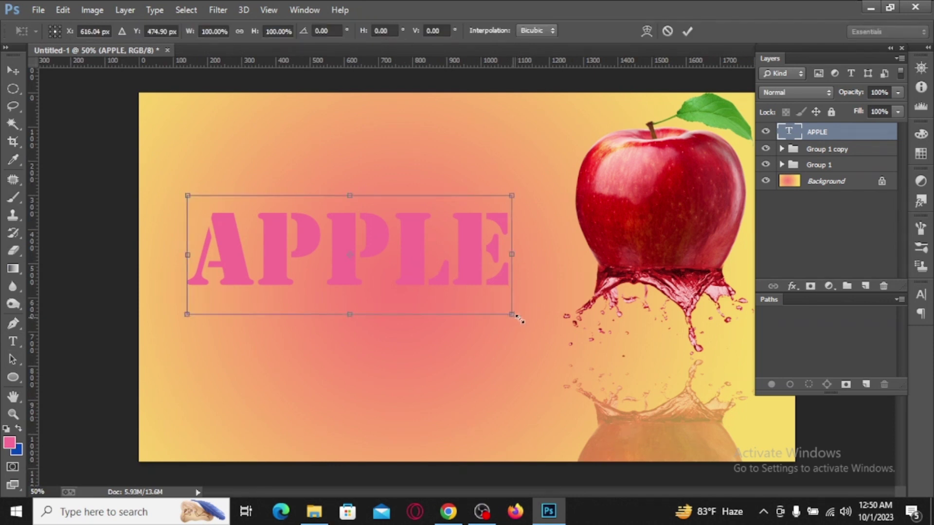
left_click_drag(533, 323, 537, 323)
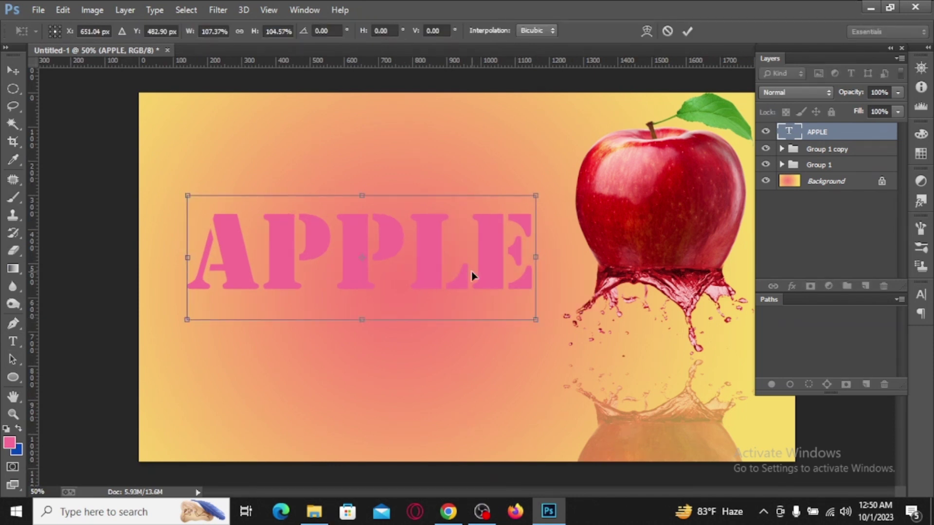
mouse_move(433, 258)
left_mouse_down()
mouse_move(393, 257)
mouse_move(404, 252)
left_mouse_up()
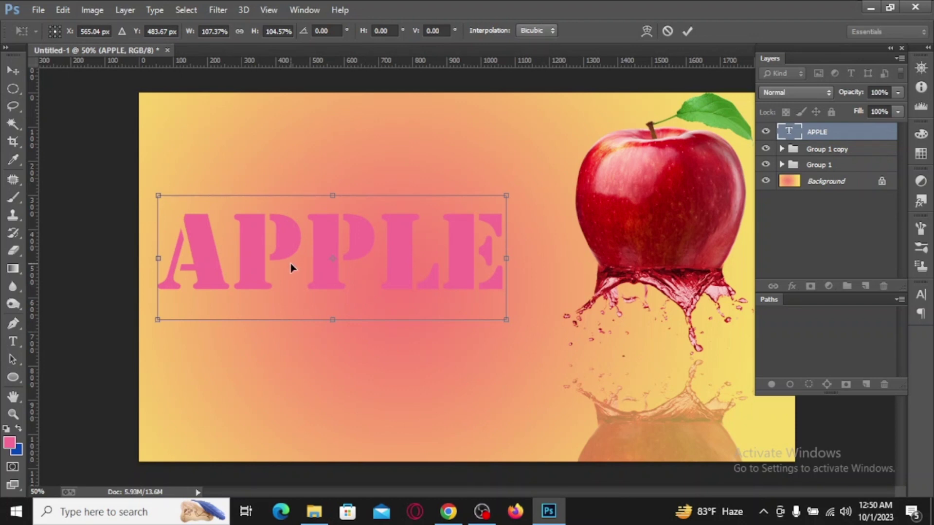
key("Return")
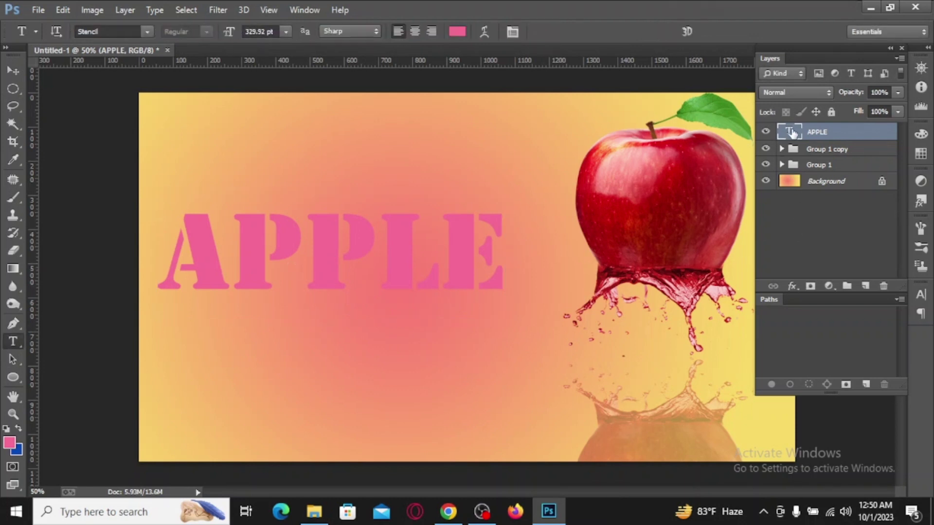
Step: Give the APPLE layer a 20 px dark red (d30404) Stroke in Blending Options
right_click(781, 133)
left_click(778, 140)
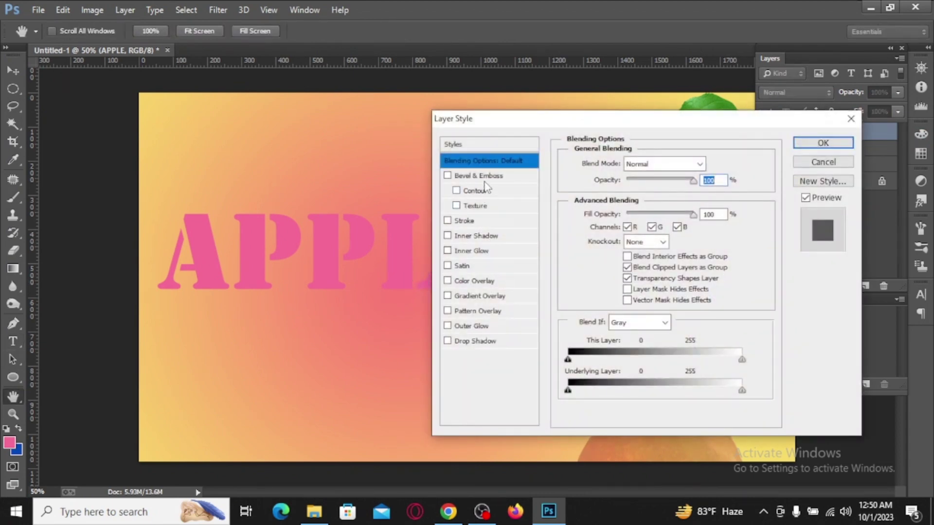
left_click(467, 221)
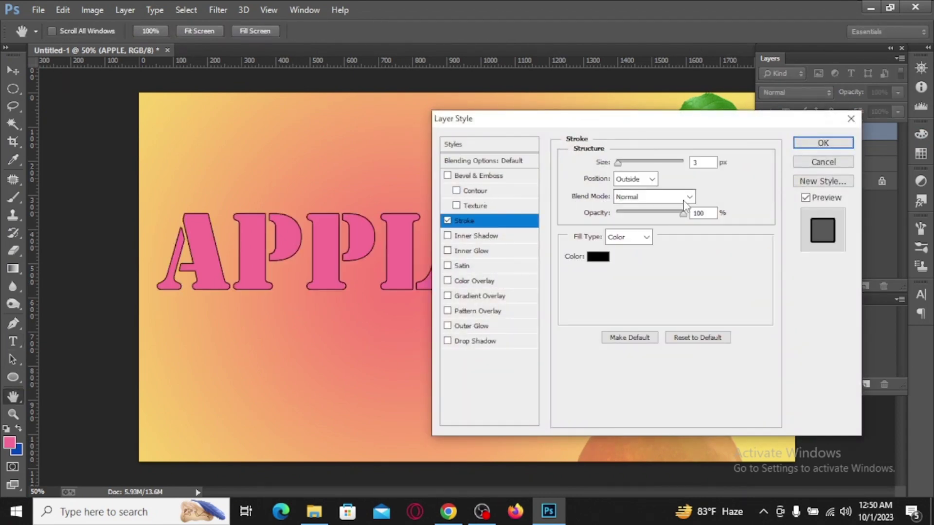
left_click(598, 257)
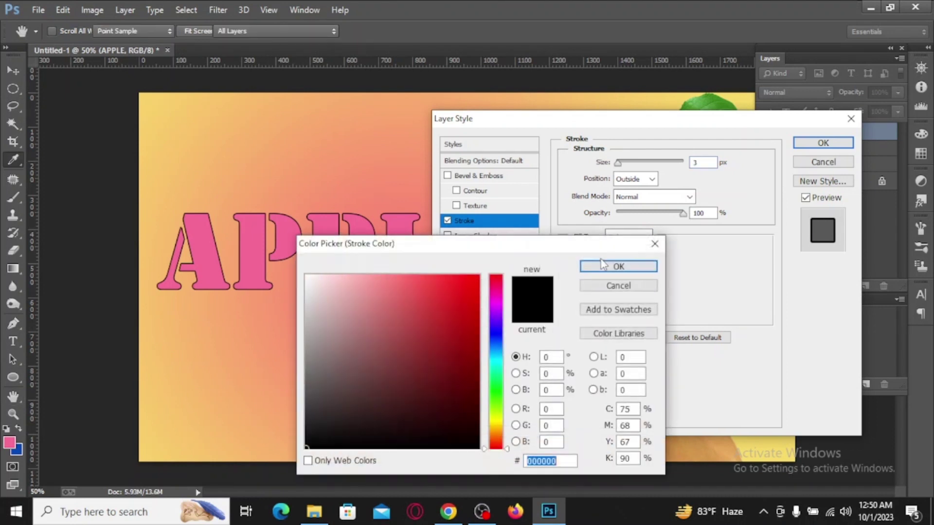
left_click_drag(467, 301, 454, 283)
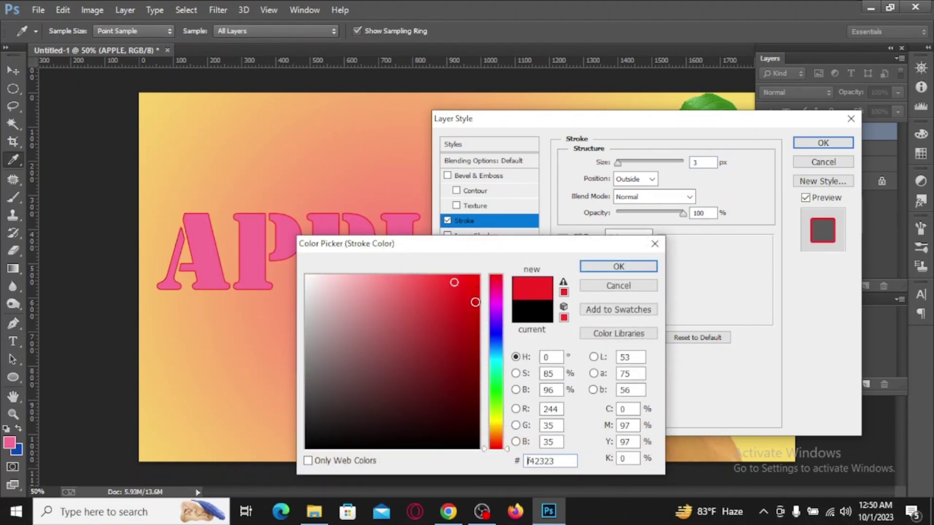
left_click(477, 305)
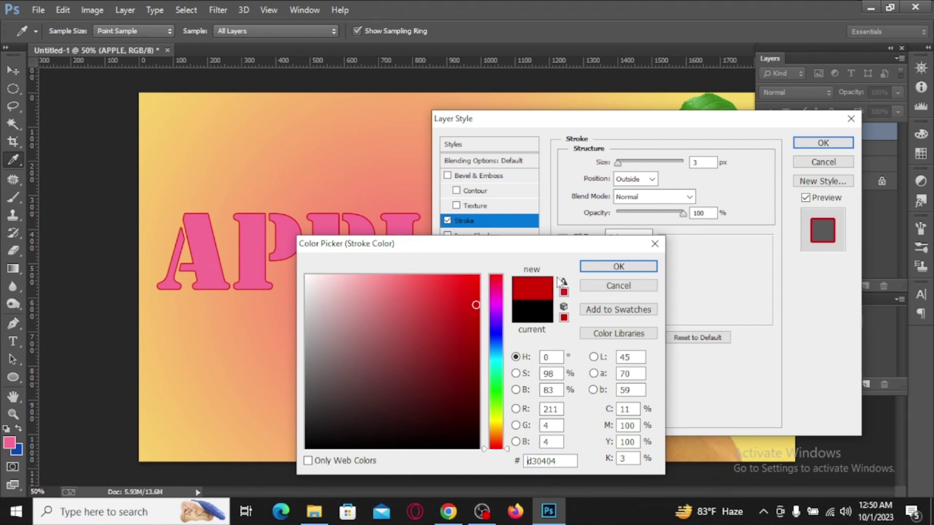
key("space")
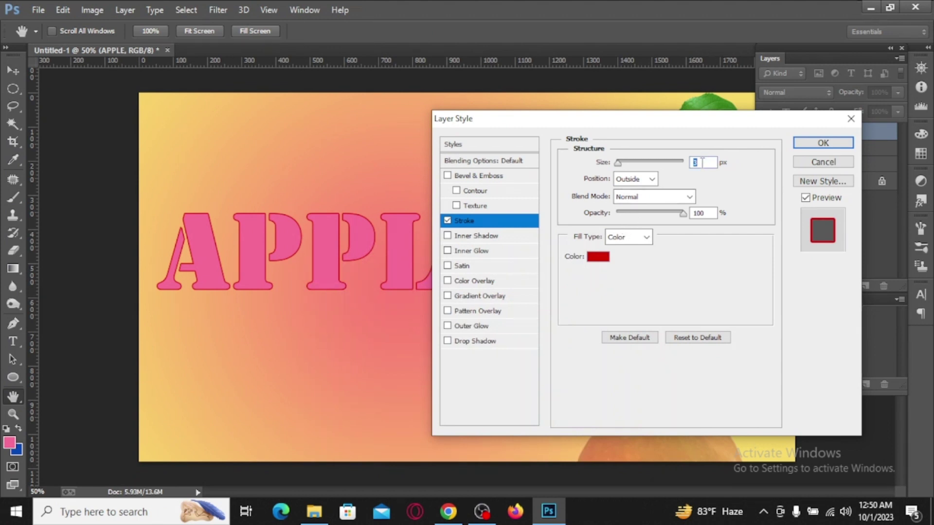
type("25")
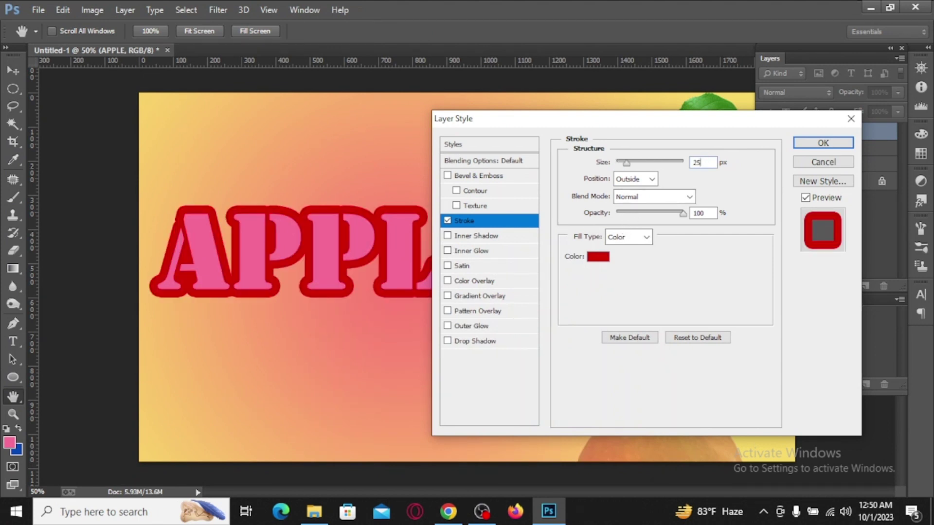
key("BackSpace")
type("0")
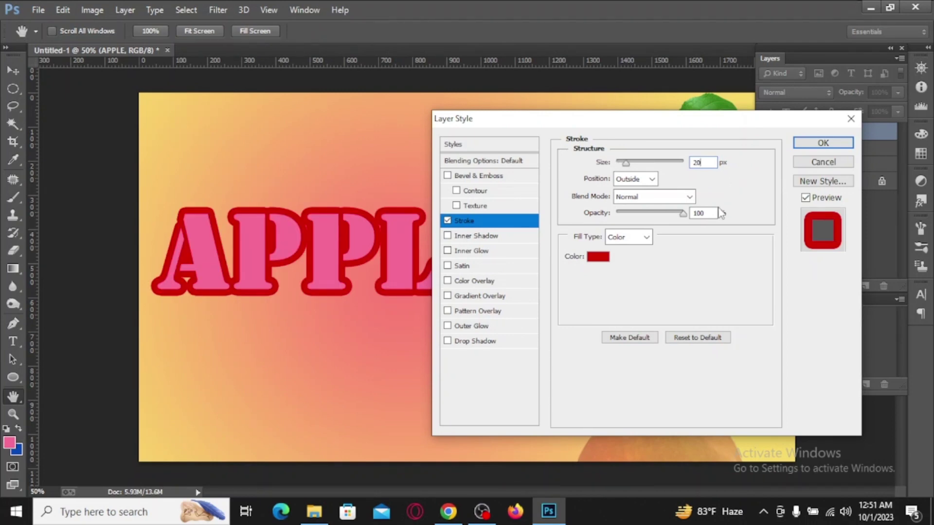
key("Return")
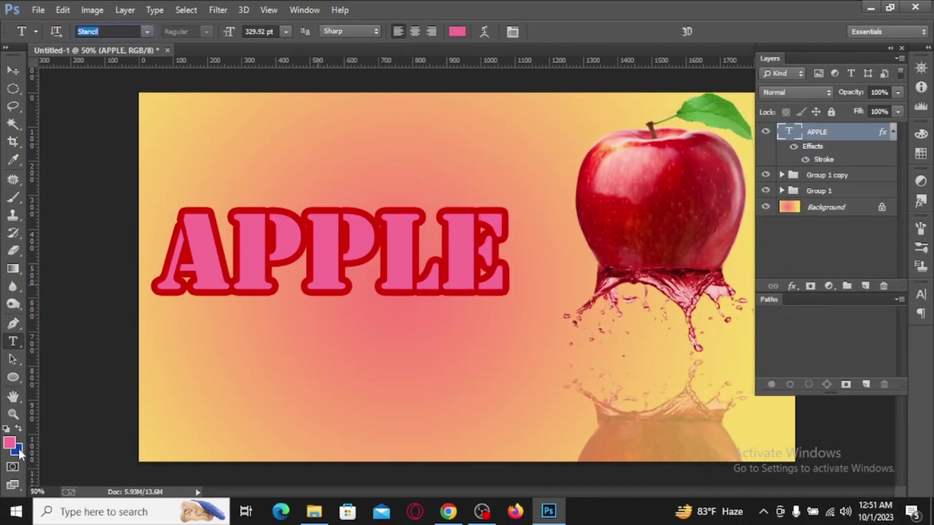
Step: Undo and restore the stroke, then clear the selection around the letters
key("ctrl+z")
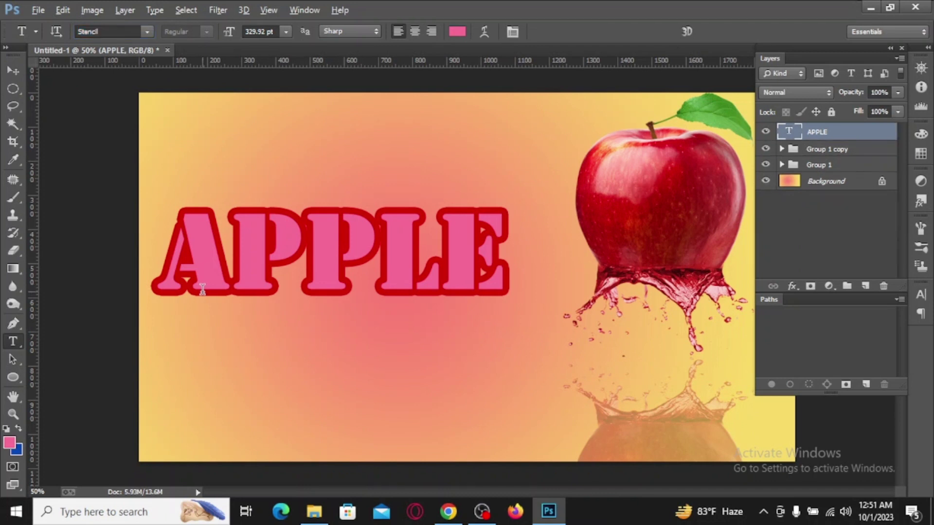
key("ctrl+z")
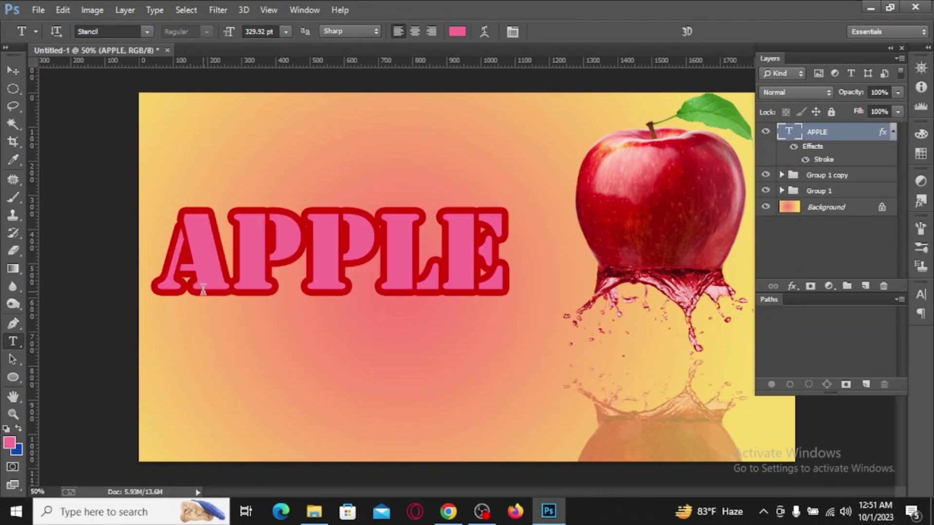
left_click(791, 134, "ctrl")
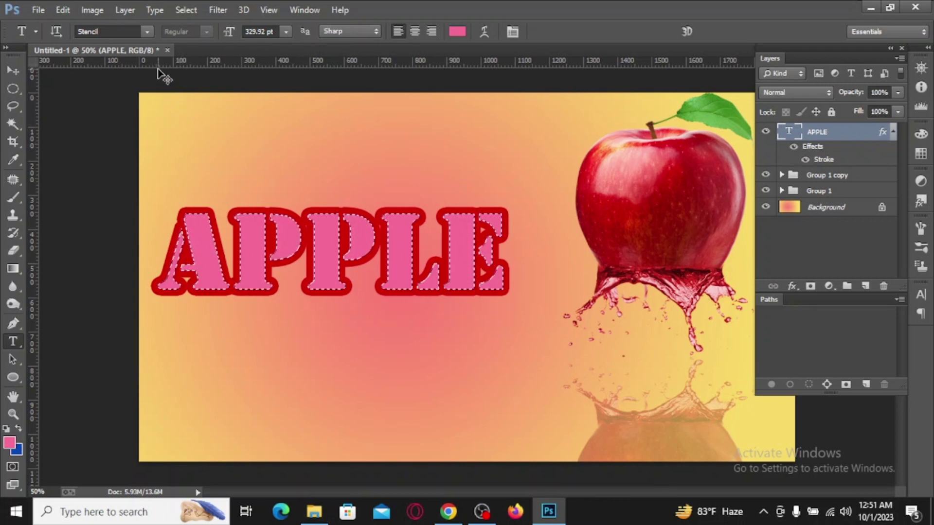
key("ctrl+d")
Step: Shrink the outlined APPLE text to about 86% and move it slightly lower
key("ctrl+minus")
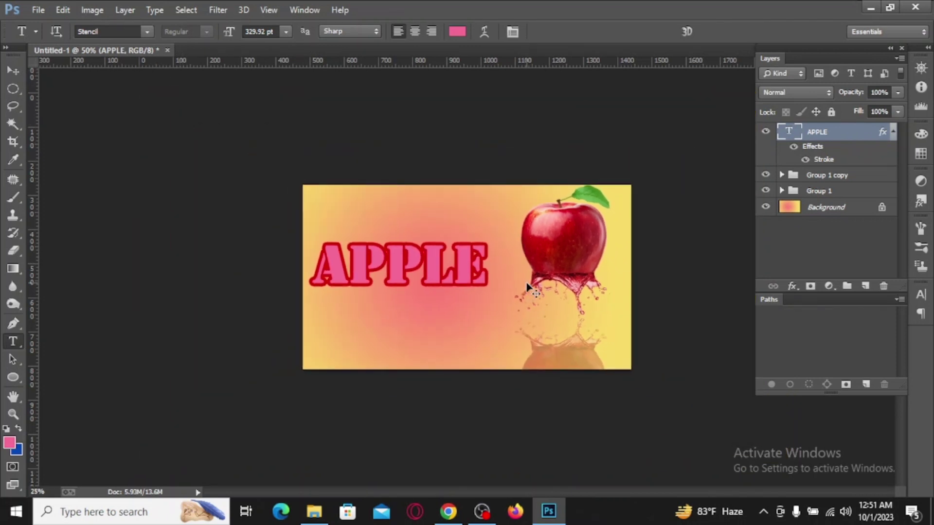
key("ctrl+minus")
key("ctrl+plus")
key("ctrl+plus")
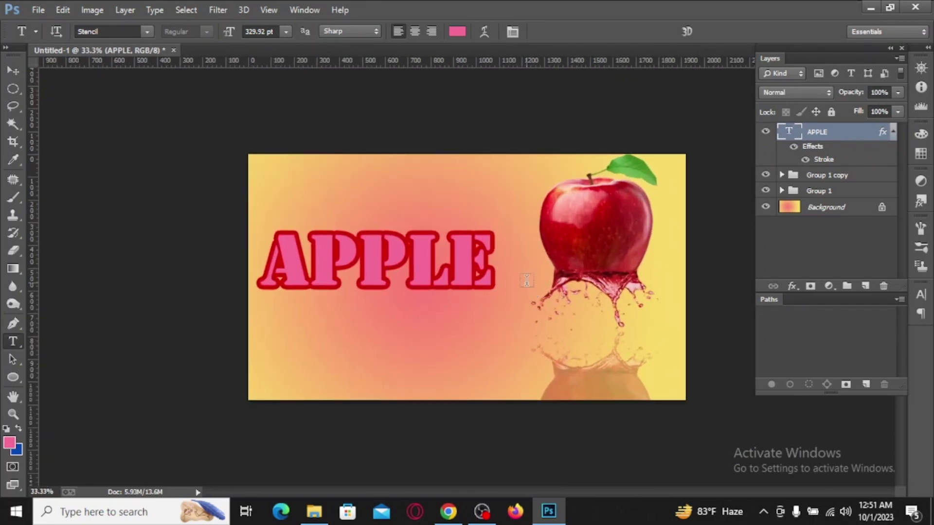
key("ctrl+t")
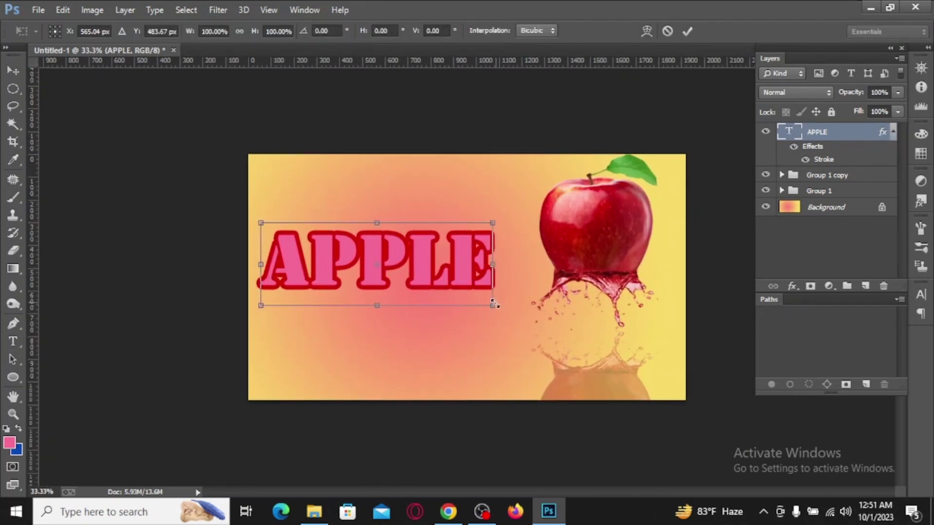
left_click_drag(459, 292, 415, 278)
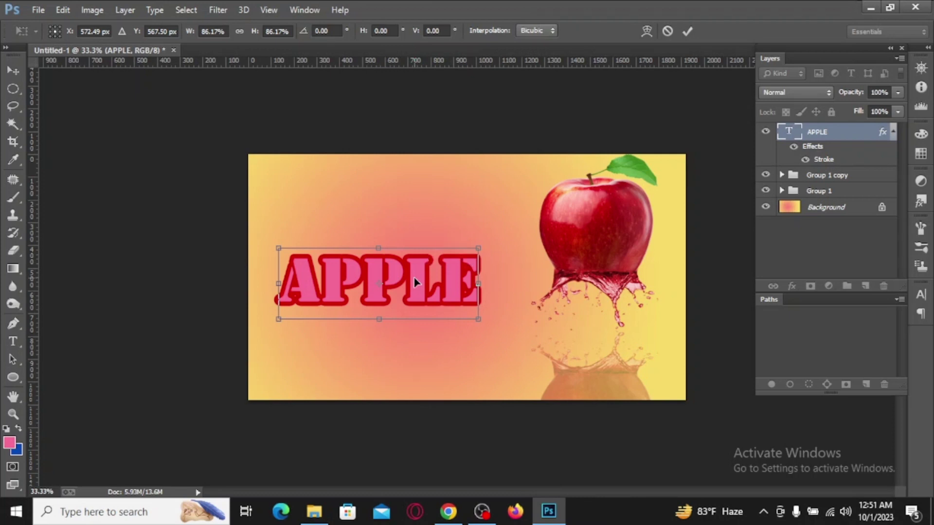
Step: Commit the resize and enable Drop Shadow in the APPLE layer's Blending Options
key("t")
right_click(785, 132)
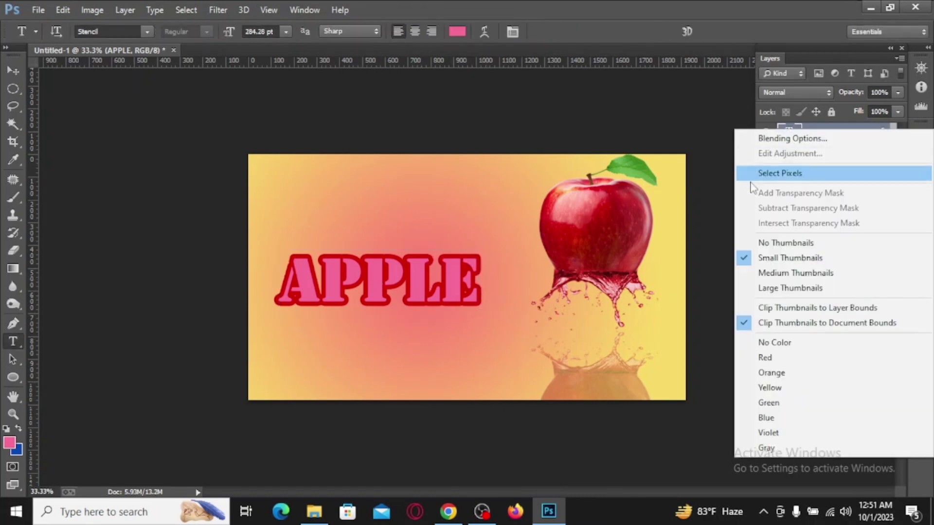
left_click(798, 136)
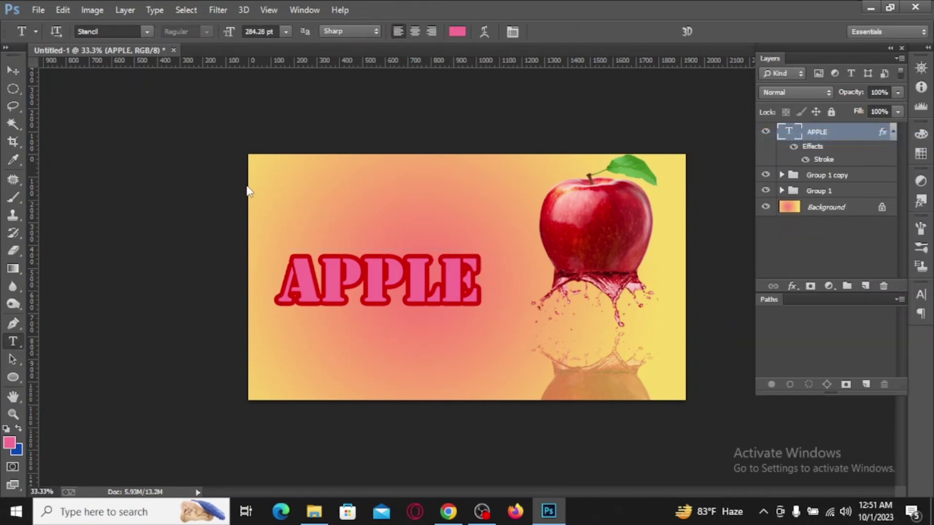
left_click_drag(487, 104, 559, 111)
left_click(540, 340)
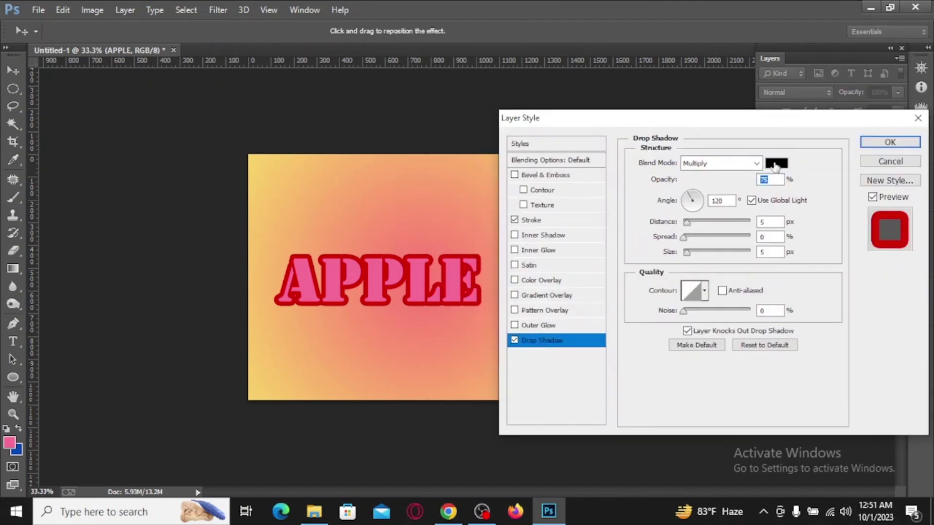
Step: Set the drop shadow colour to grey #968a8a
left_click(777, 164)
mouse_move(422, 246)
left_mouse_down()
mouse_move(676, 219)
mouse_move(644, 227)
left_mouse_up()
left_click(494, 317)
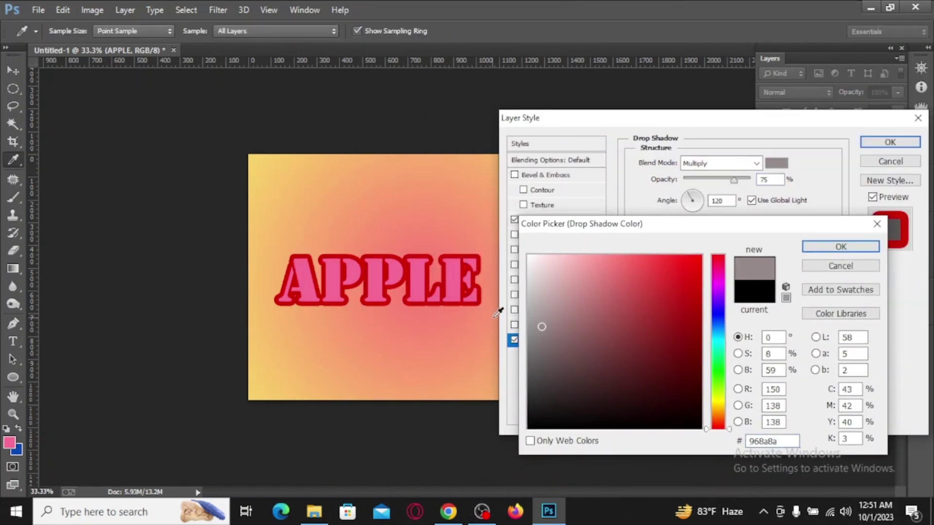
left_click(840, 247)
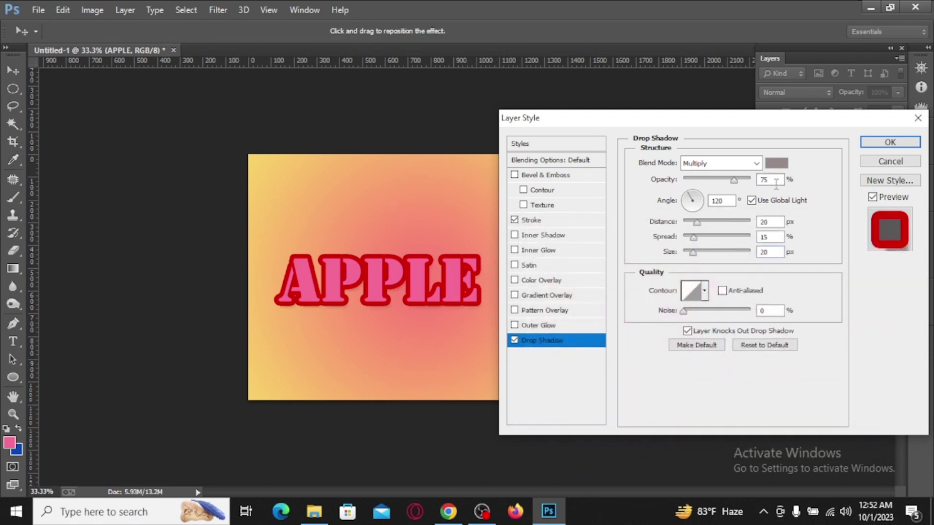
Step: Set the shadow opacity to 100%, angle to 100° and distance to 30 px
left_click_drag(777, 183, 721, 187)
type("100")
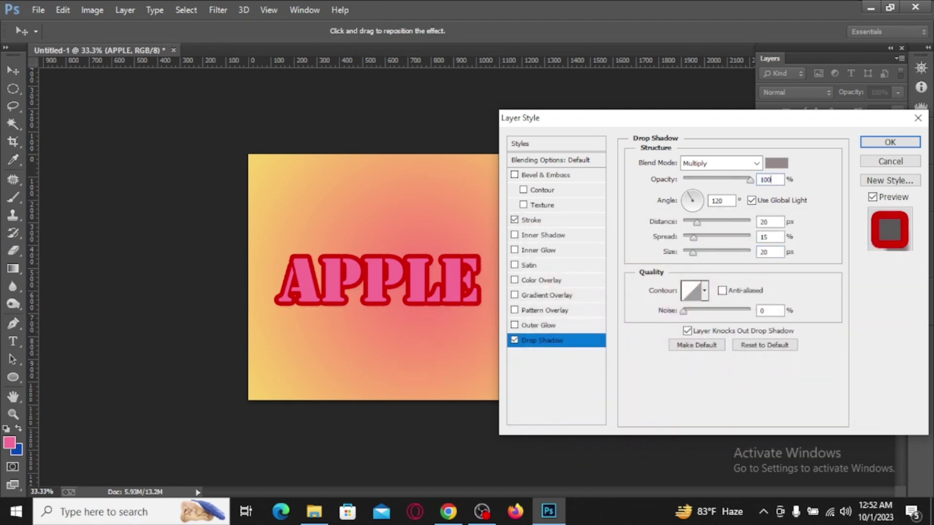
key("Tab")
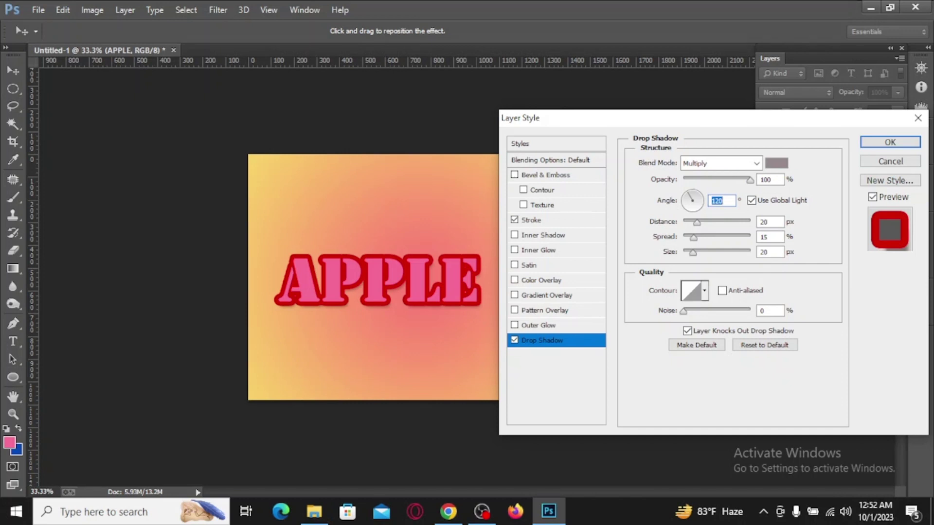
type("100")
key("Tab")
type("25")
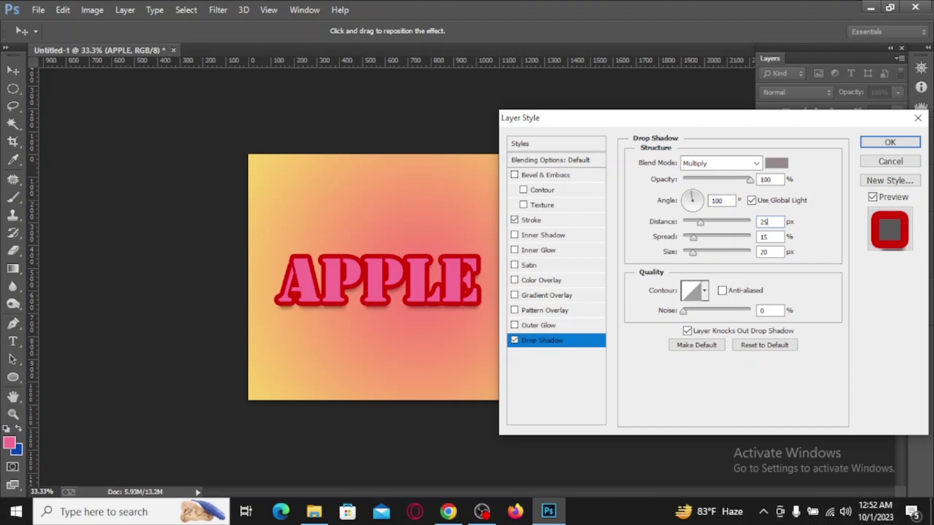
key("BackSpace")
type("3")
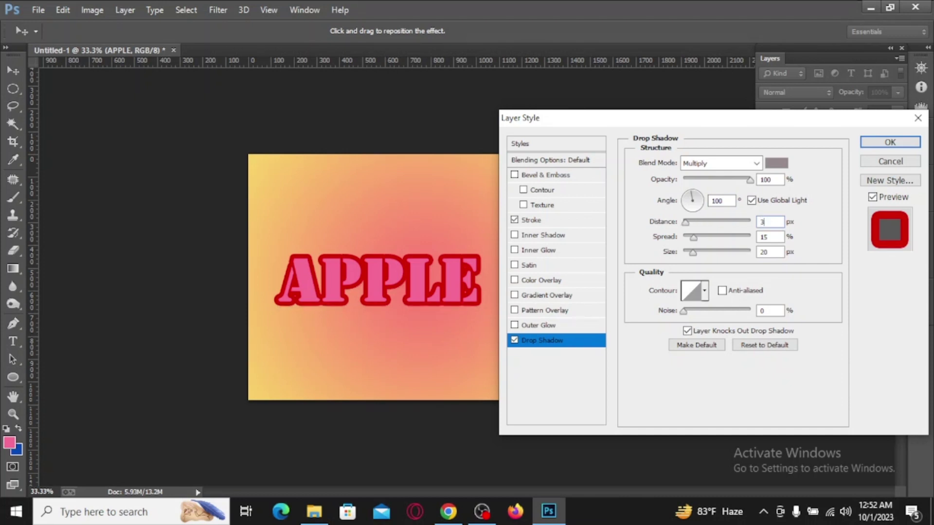
type("0")
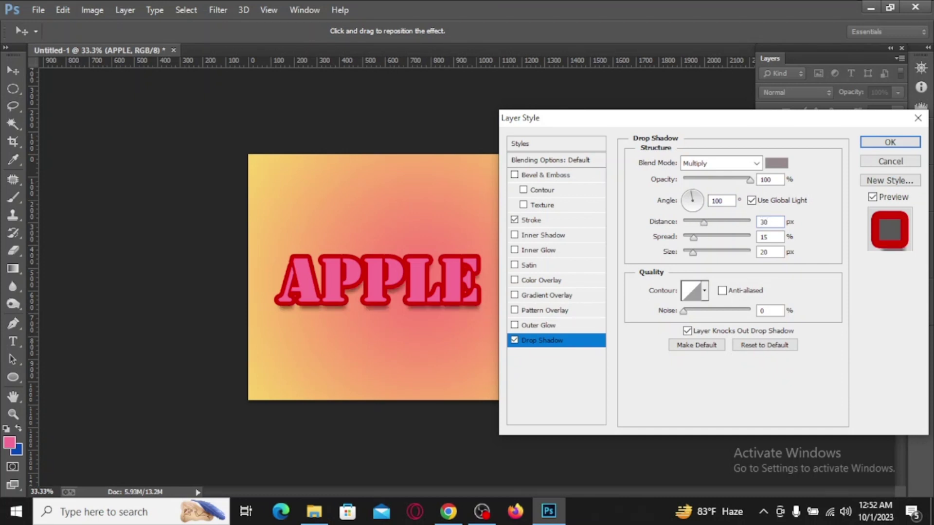
Step: Set the shadow spread to 20% and size to 30 px
double_click(767, 252)
type("25")
double_click(762, 236)
type("20")
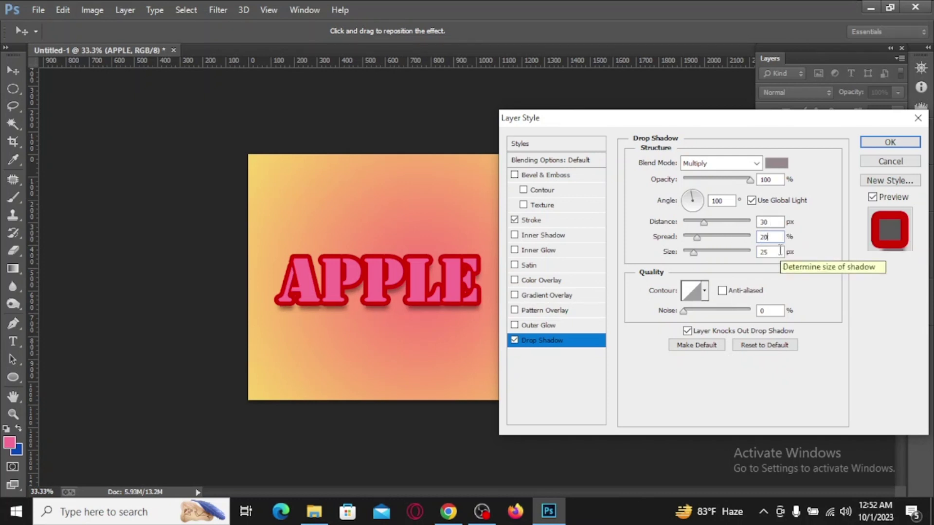
key("Tab")
type("3")
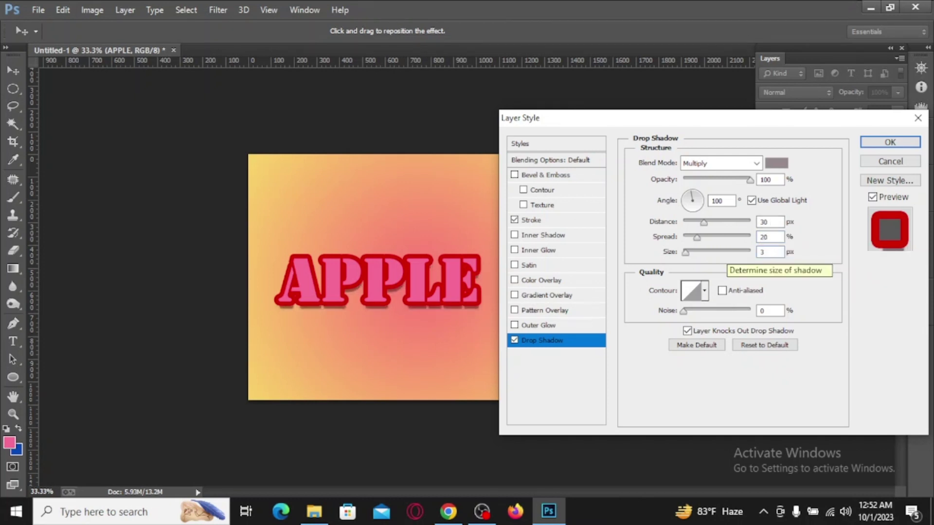
type("0")
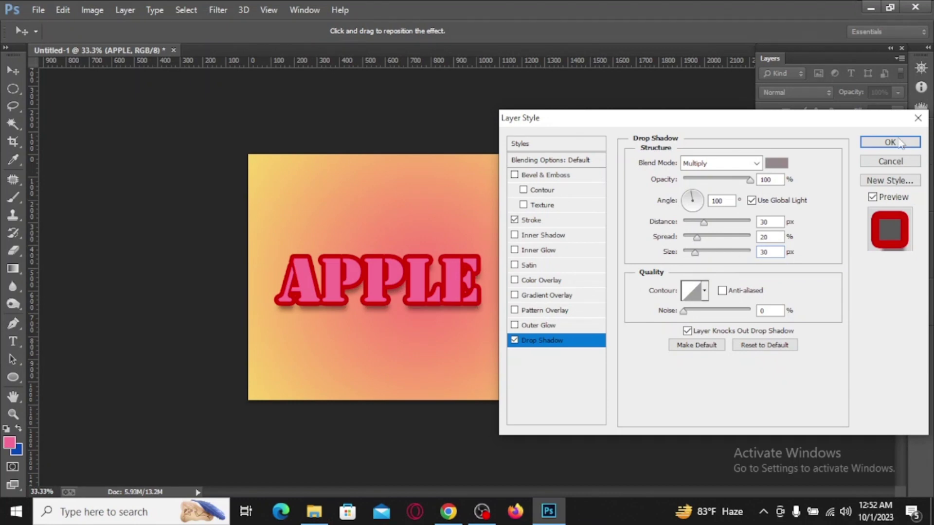